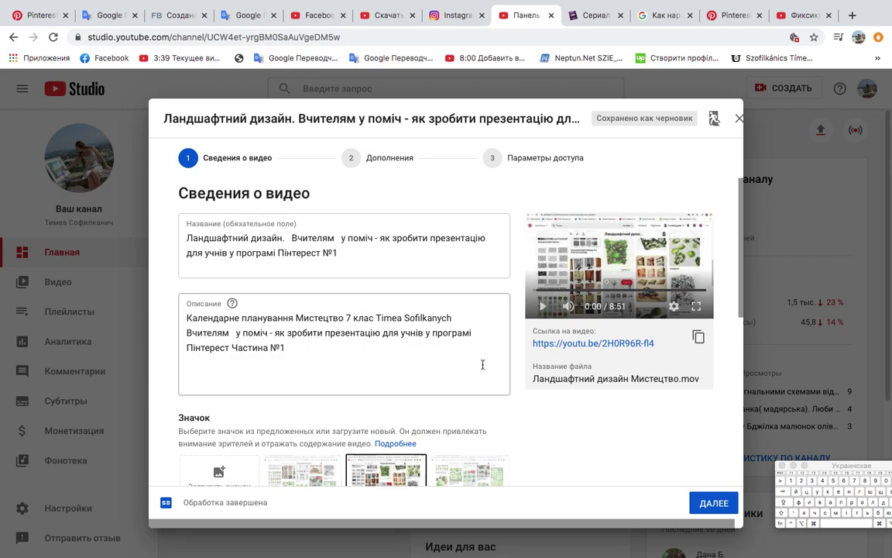
# Compare the suggested video thumbnails and choose the third one, showing green tree drawings.
pyautogui.scroll(-1, 455, 354)
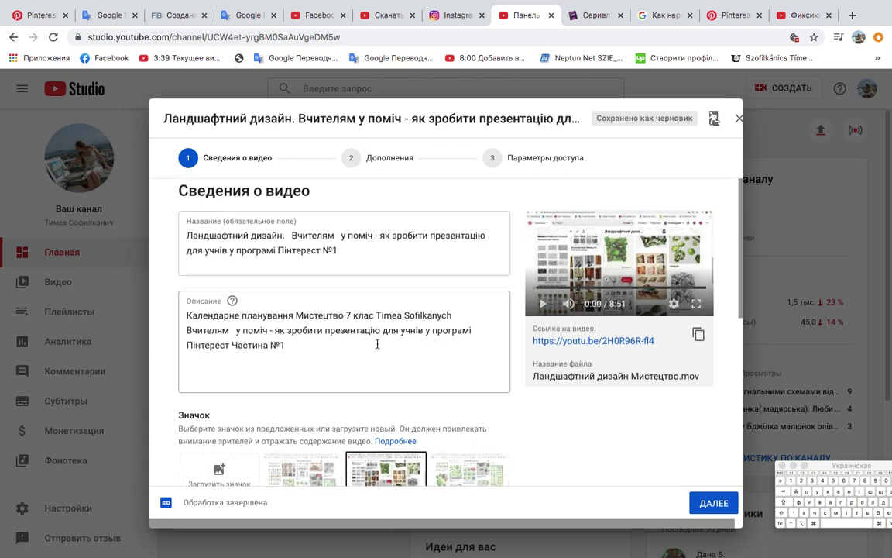
pyautogui.scroll(-5, 367, 333)
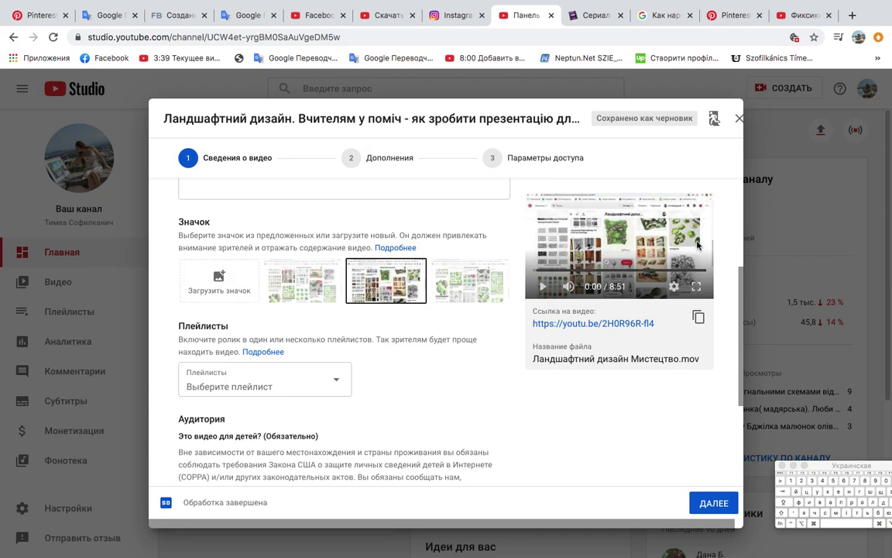
pyautogui.scroll(2, 468, 354)
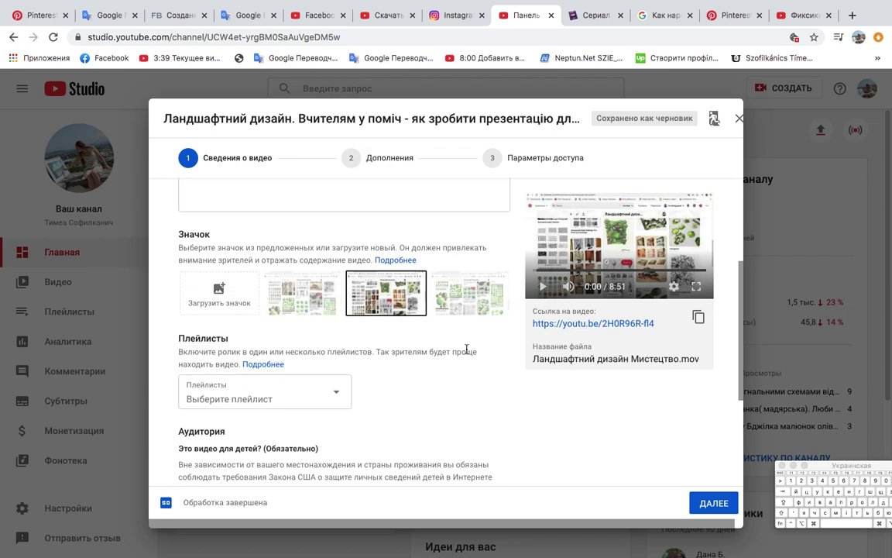
pyautogui.click(311, 303)
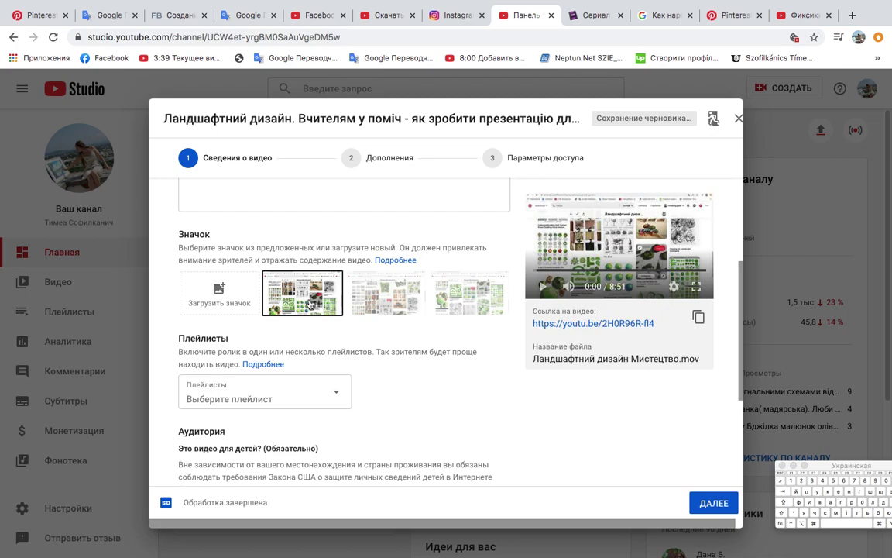
pyautogui.click(477, 301)
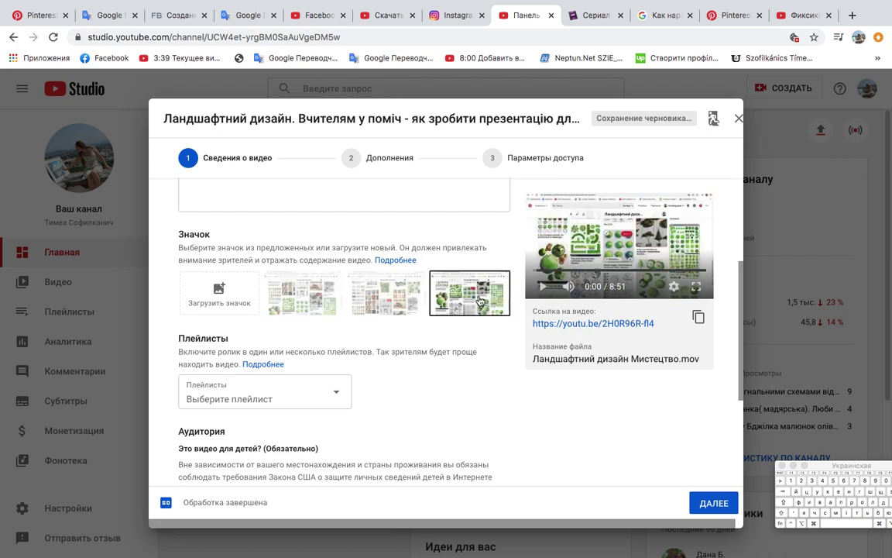
# Add the video to the playlists "Календарне планування Мистецтво" and the first "Я дизайнер".
pyautogui.click(339, 395)
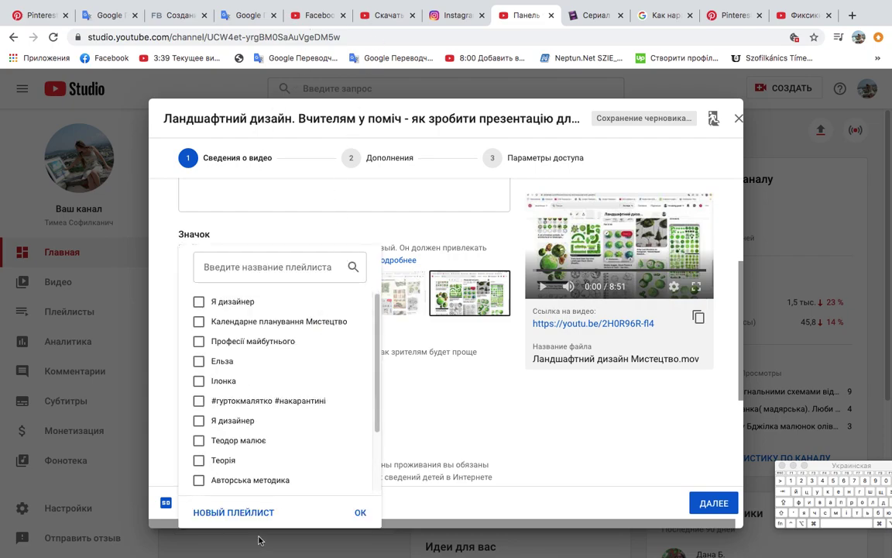
pyautogui.click(198, 322)
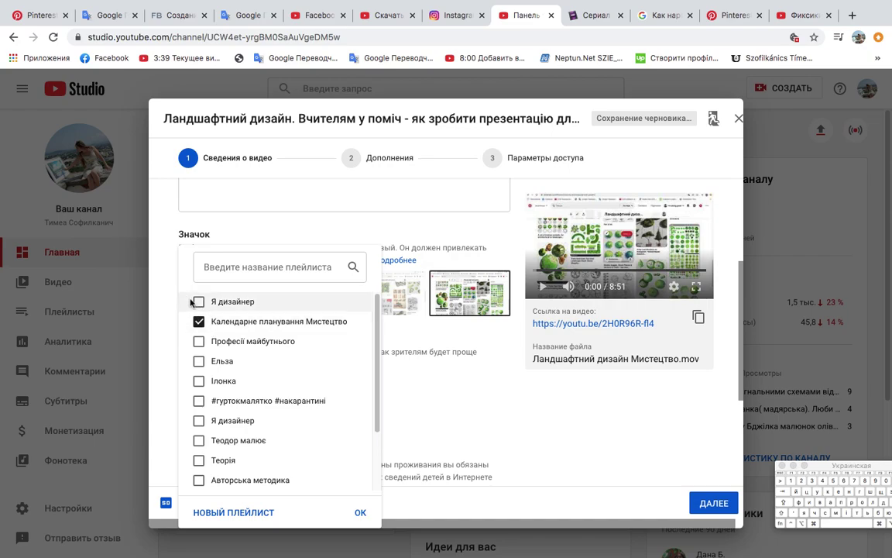
pyautogui.click(199, 303)
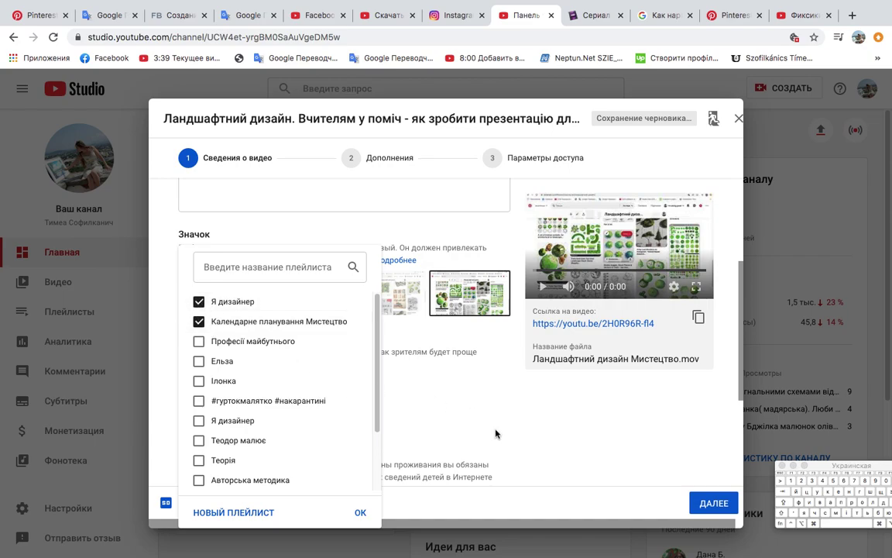
pyautogui.click(710, 505)
# Expand the video's additional parameters below the audience settings and remove all existing tags.
pyautogui.scroll(-1, 437, 396)
pyautogui.scroll(-5, 437, 396)
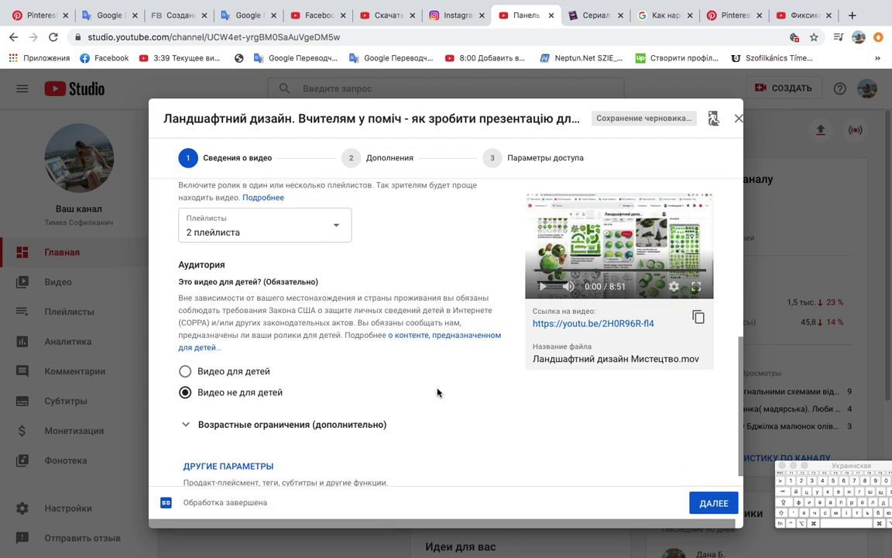
pyautogui.scroll(-1, 437, 393)
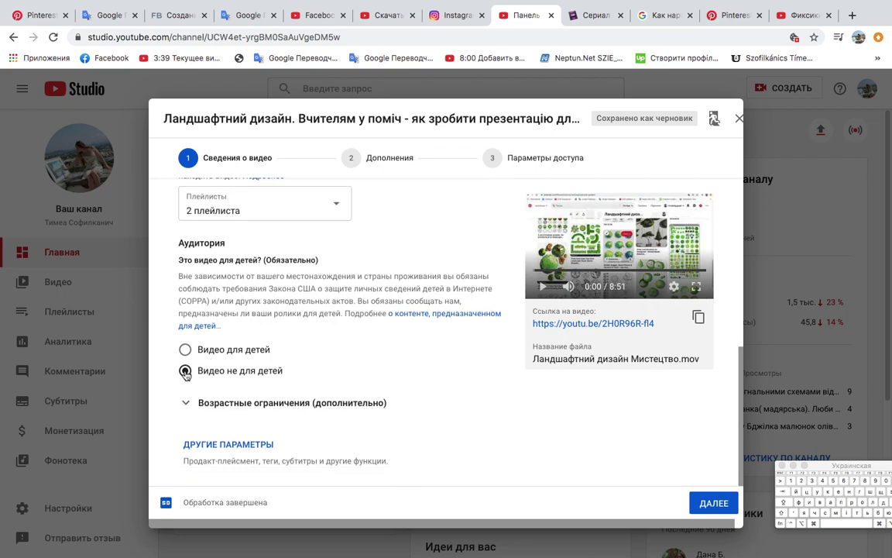
pyautogui.click(255, 444)
pyautogui.scroll(-7, 399, 438)
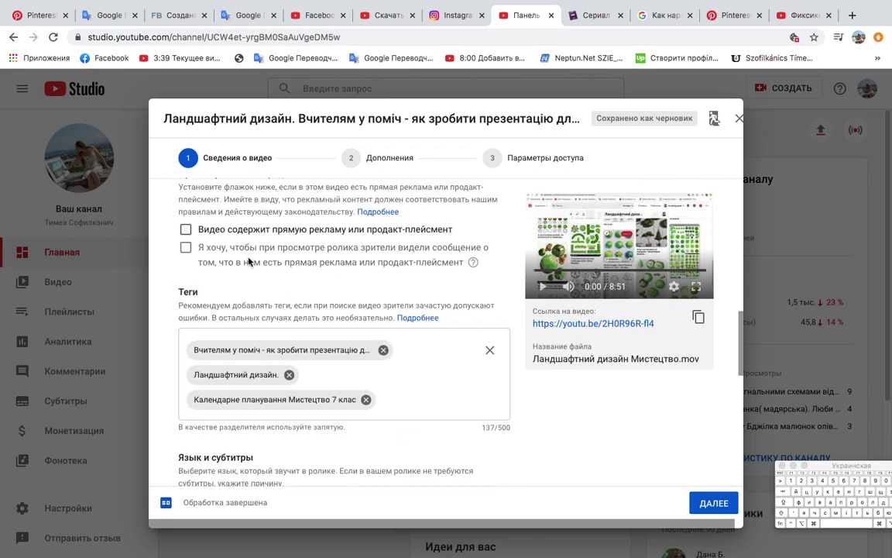
pyautogui.click(490, 354)
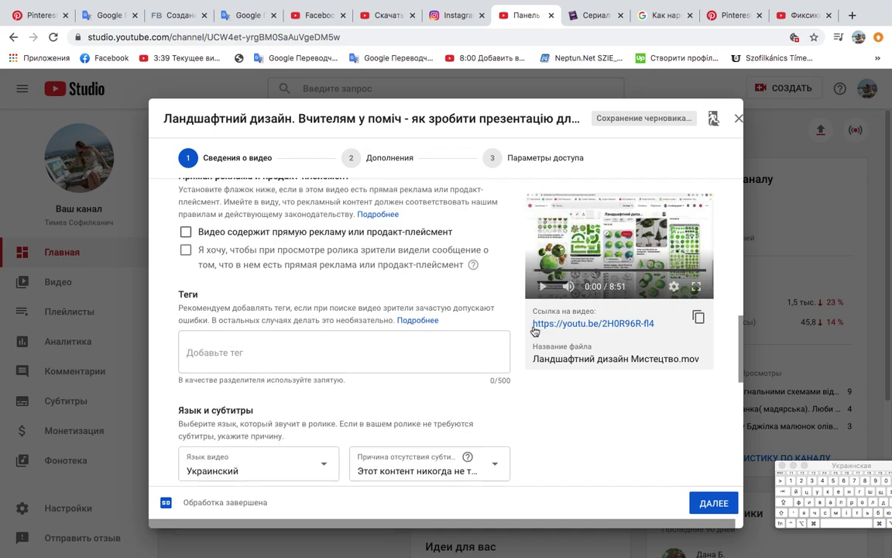
# Copy "Ландшафтний дизайн." from the video title and add it as a tag.
pyautogui.click(225, 352)
pyautogui.scroll(-2, 234, 251)
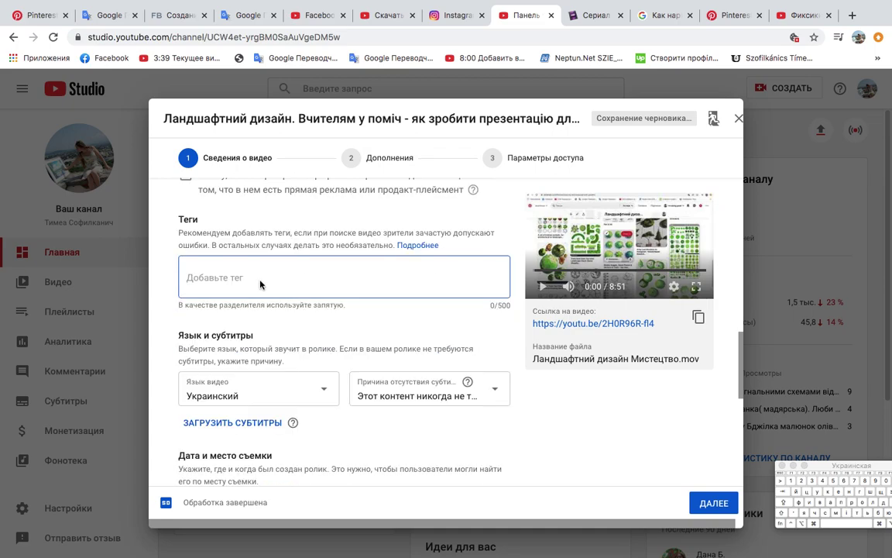
pyautogui.scroll(1, 271, 299)
pyautogui.scroll(6, 271, 299)
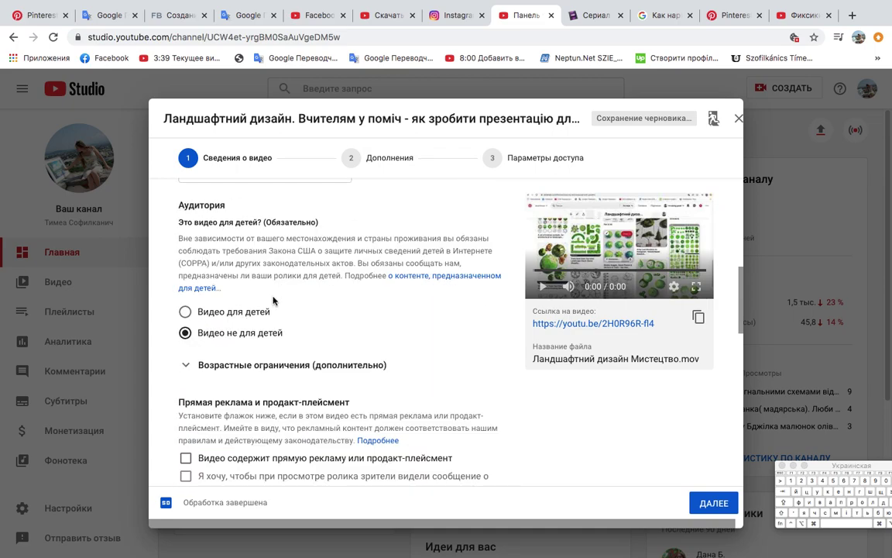
pyautogui.scroll(3, 277, 276)
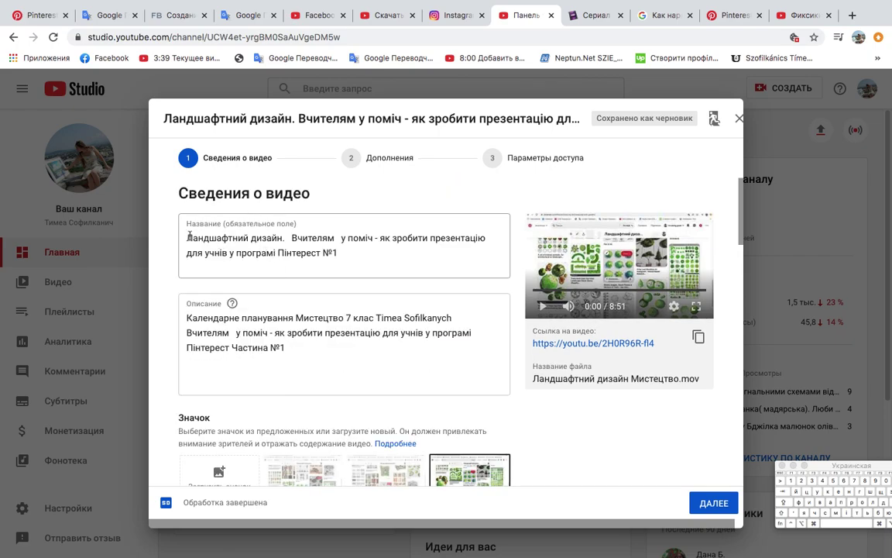
pyautogui.moveTo(167, 238); pyautogui.dragTo(291, 237)
pyautogui.press('super+c')
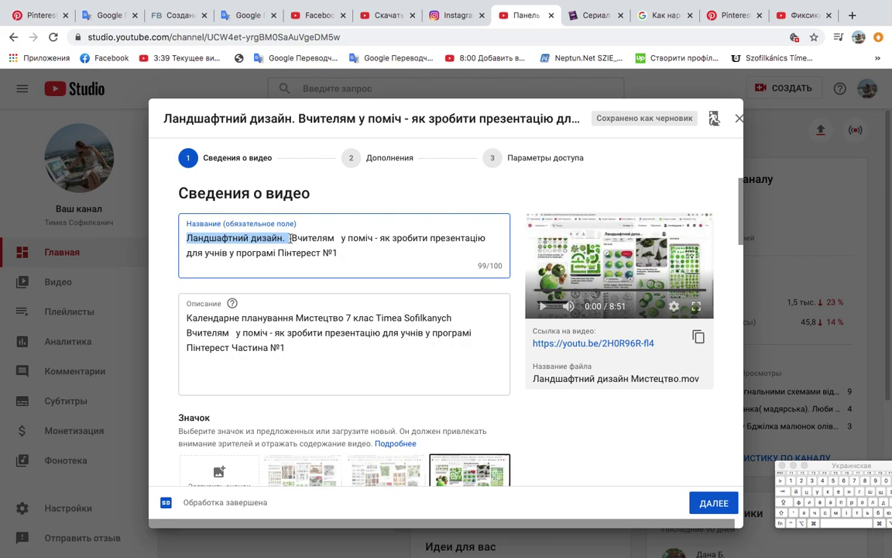
pyautogui.scroll(-3, 335, 359)
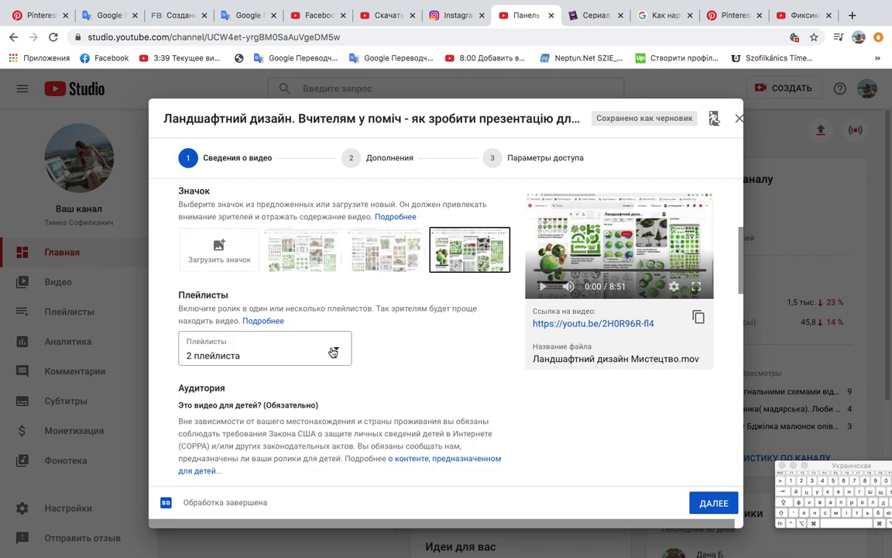
pyautogui.scroll(-5, 331, 352)
pyautogui.scroll(-2, 329, 350)
pyautogui.click(241, 266)
pyautogui.press('super+v')
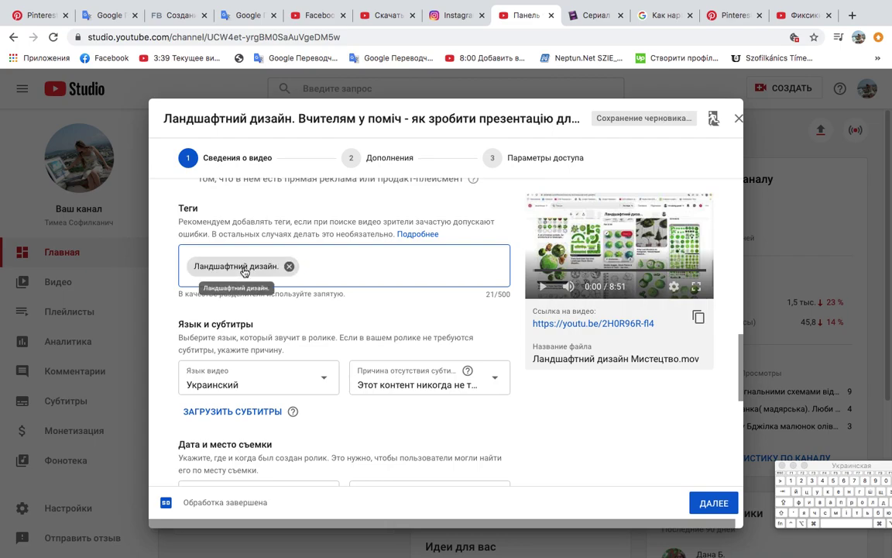
# Copy "Календарне планування Мистецтво 7 клас" from the description and add it as a second tag.
pyautogui.scroll(4, 384, 291)
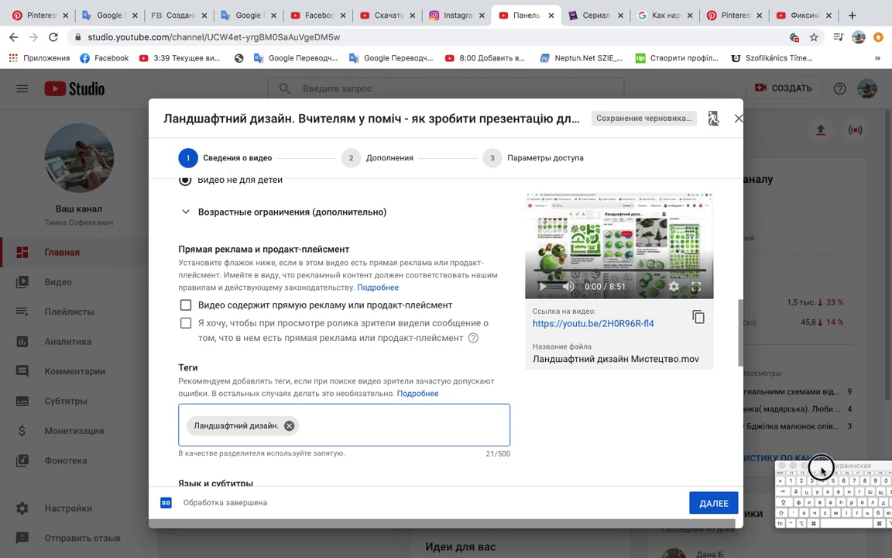
pyautogui.moveTo(823, 468); pyautogui.dragTo(772, 464)
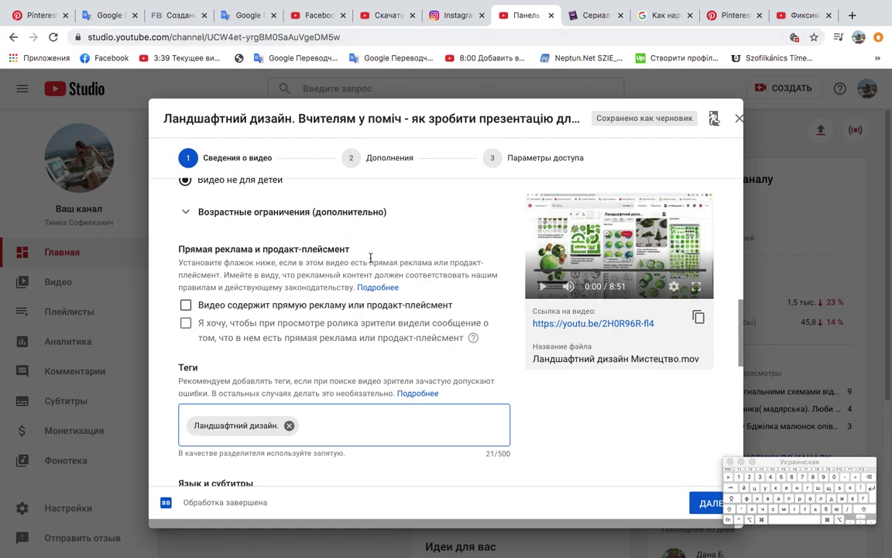
pyautogui.scroll(-2, 371, 262)
pyautogui.scroll(10, 371, 262)
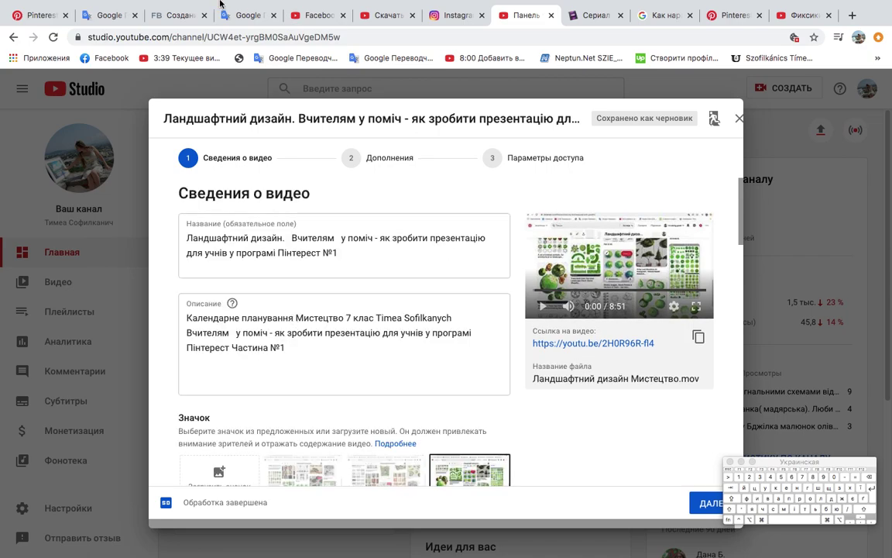
pyautogui.moveTo(185, 317); pyautogui.dragTo(375, 318)
pyautogui.press('super')
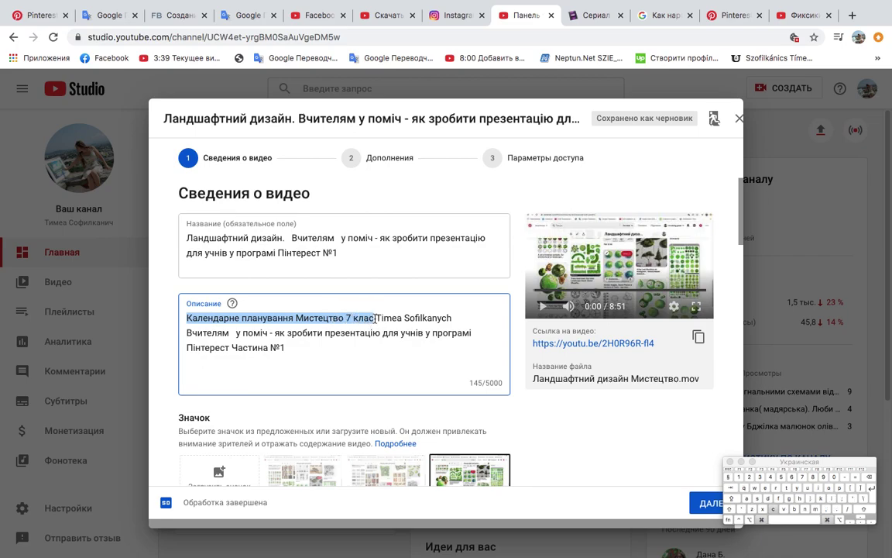
pyautogui.scroll(-10, 373, 353)
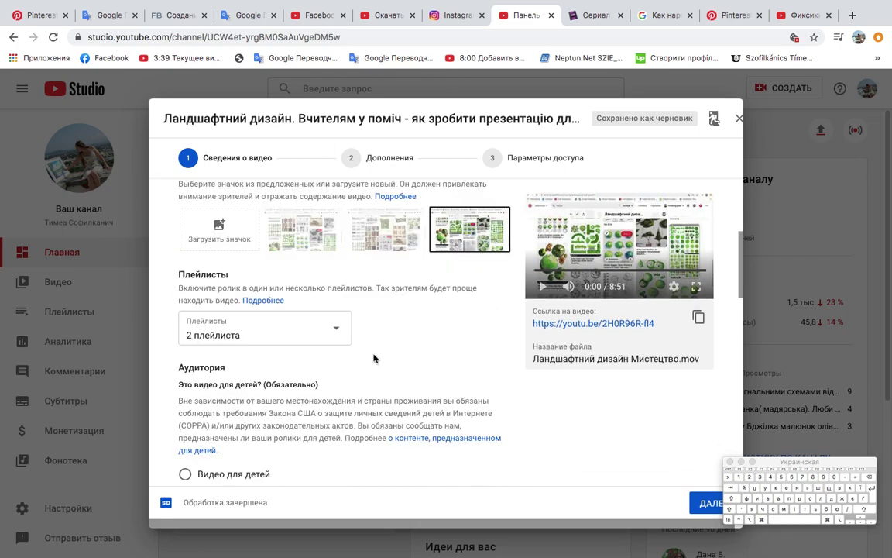
pyautogui.scroll(-2, 374, 356)
pyautogui.click(315, 292)
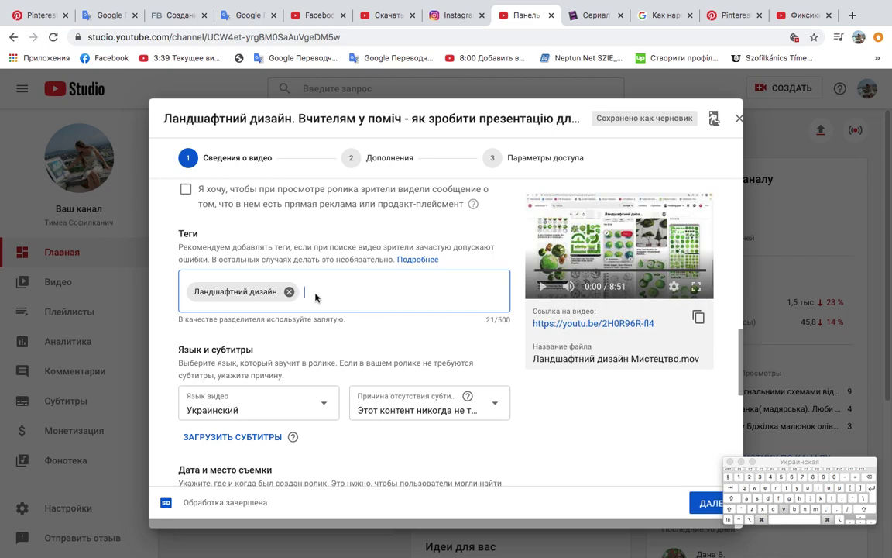
pyautogui.press('super+v')
# Copy the description text starting "Вчителям у поміч - як зробити презентацію" and add it as a third tag.
pyautogui.scroll(4, 315, 294)
pyautogui.scroll(6, 315, 297)
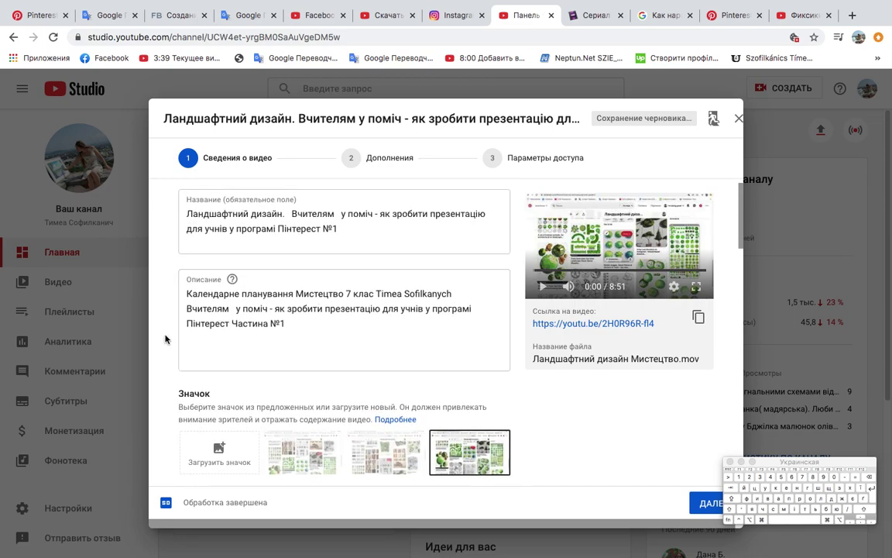
pyautogui.moveTo(187, 308); pyautogui.dragTo(307, 325)
pyautogui.press('super+c')
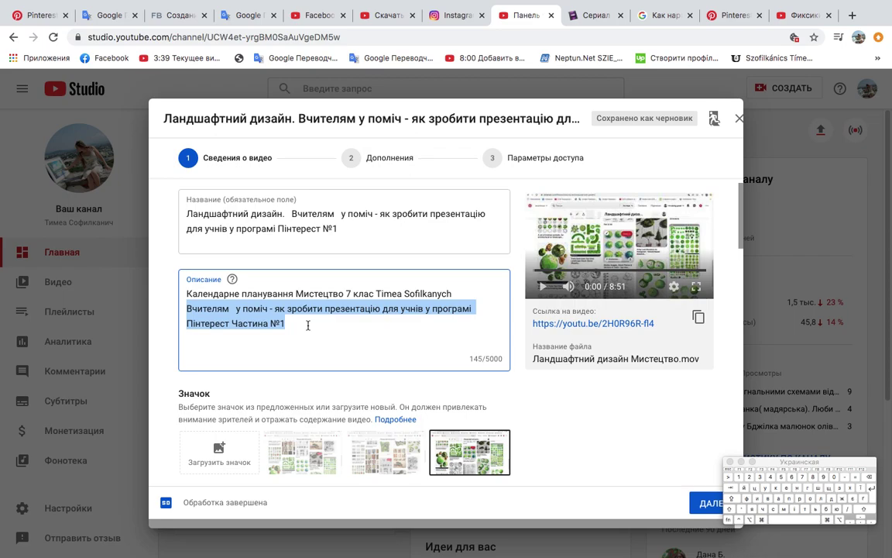
pyautogui.click(304, 345)
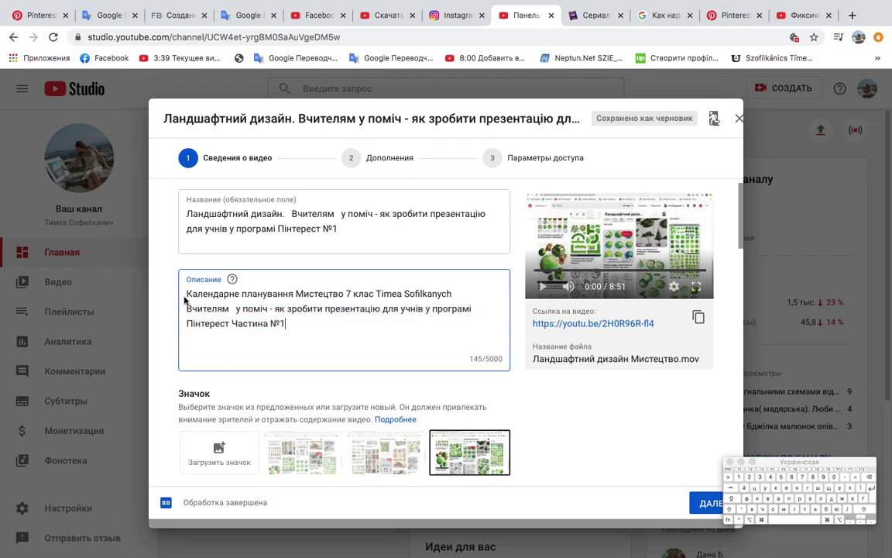
pyautogui.moveTo(186, 302); pyautogui.dragTo(228, 321)
pyautogui.moveTo(230, 359); pyautogui.dragTo(212, 359)
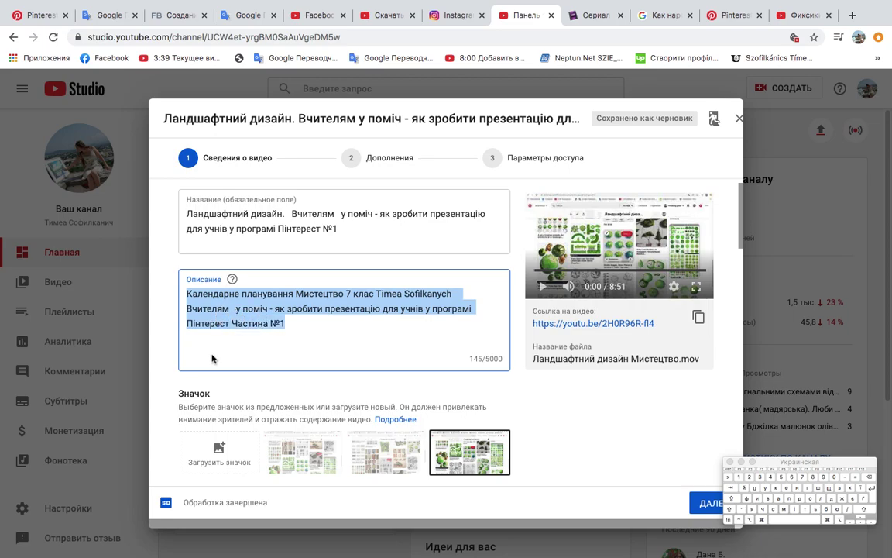
pyautogui.click(362, 337)
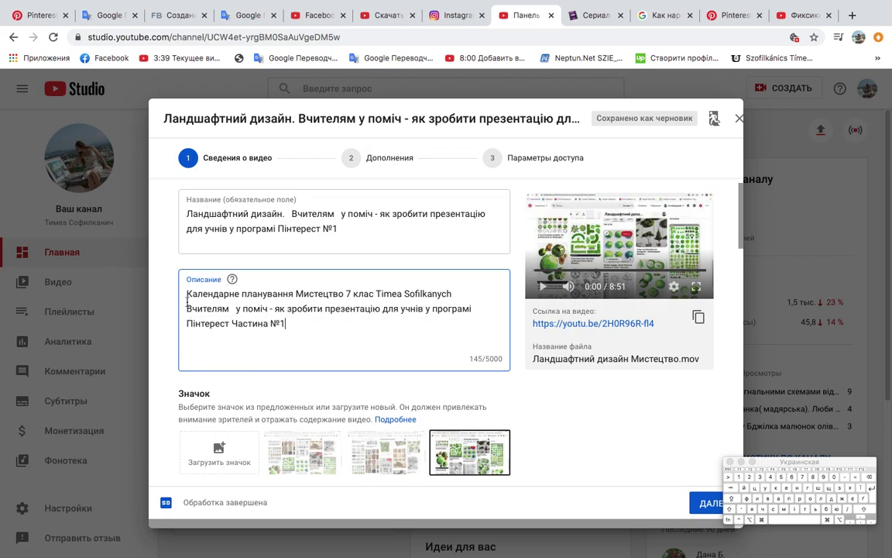
pyautogui.moveTo(186, 307); pyautogui.dragTo(269, 325)
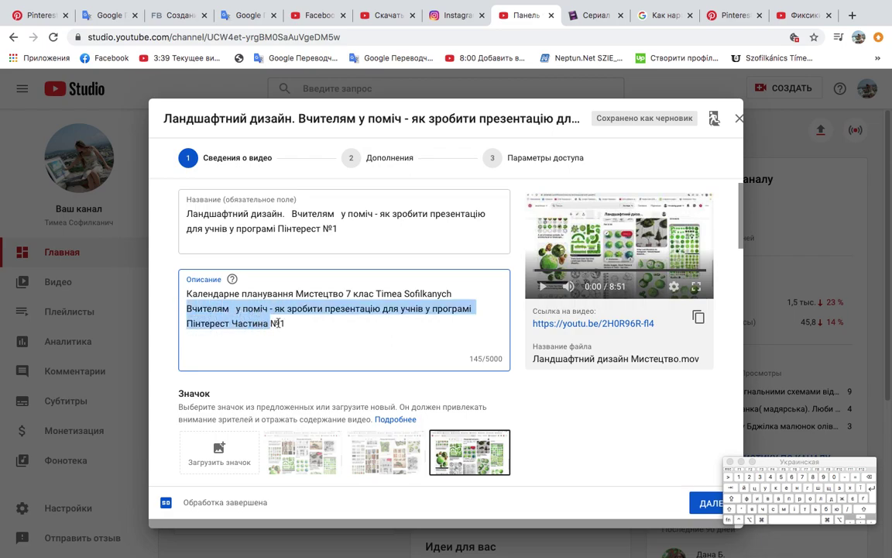
pyautogui.scroll(-10, 413, 358)
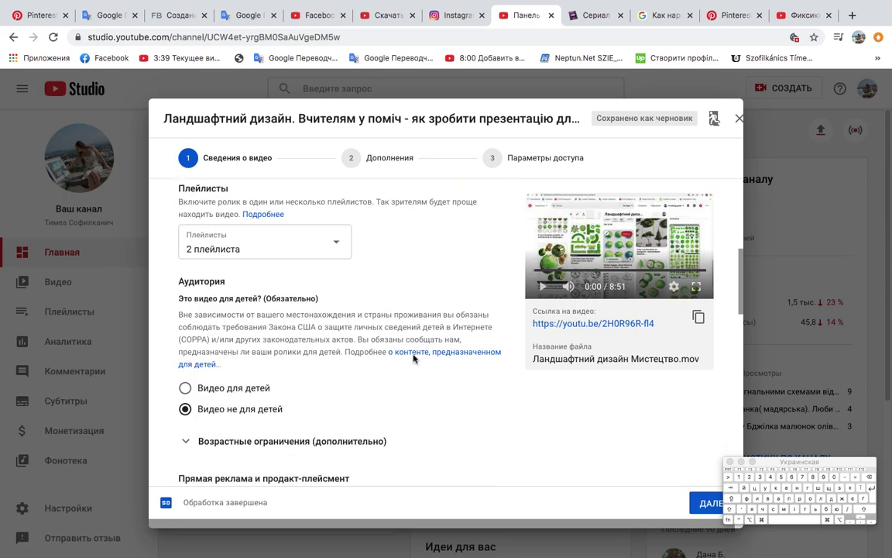
pyautogui.scroll(-1, 413, 357)
pyautogui.click(395, 393)
pyautogui.hotkey('ctrl', 'v')
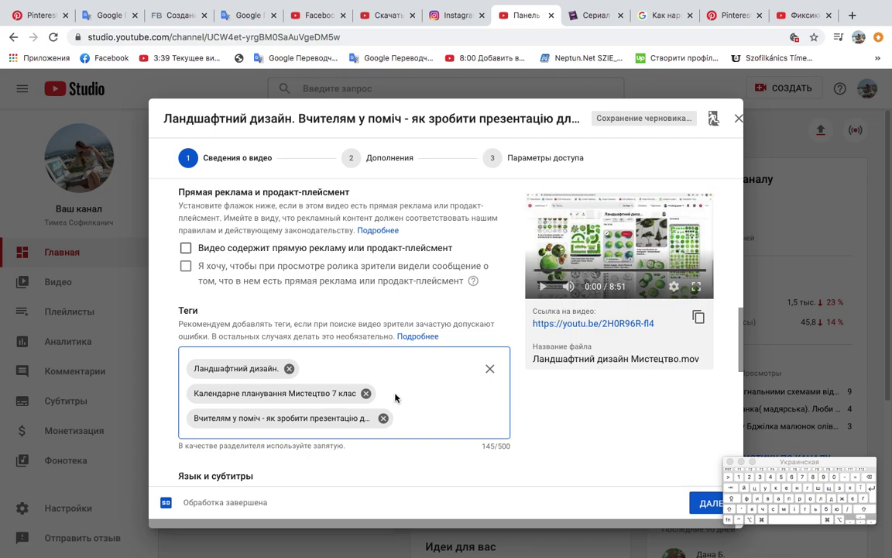
# Move the on-screen keyboard aside, proceed to the video's additions stage and open the end screen editor.
pyautogui.moveTo(721, 465); pyautogui.dragTo(807, 463)
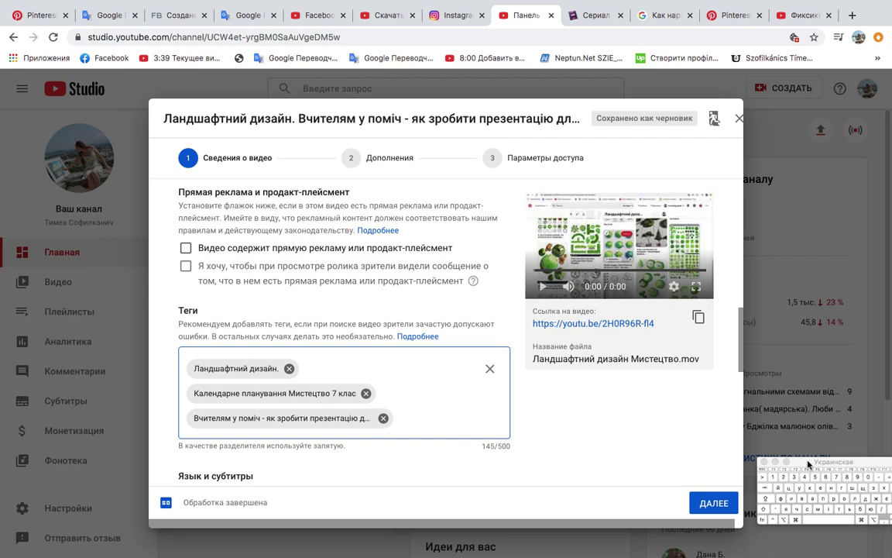
pyautogui.click(709, 505)
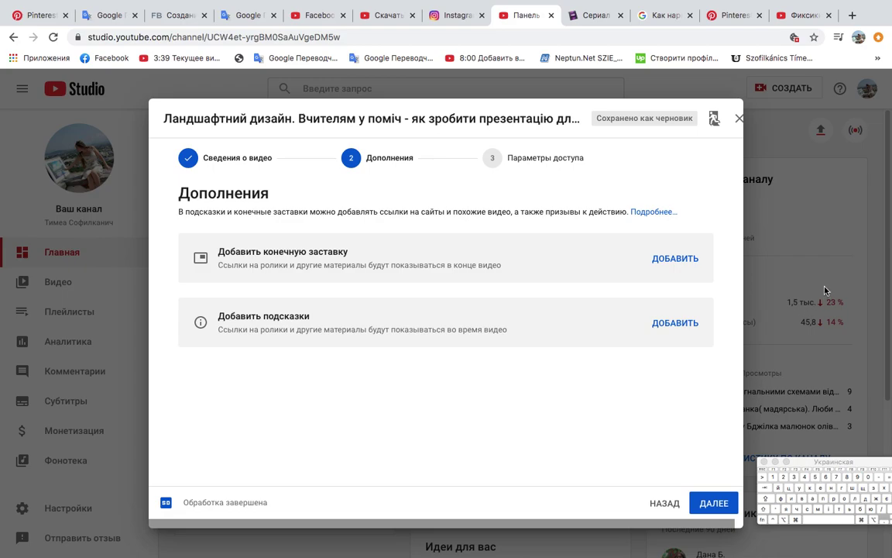
pyautogui.click(671, 258)
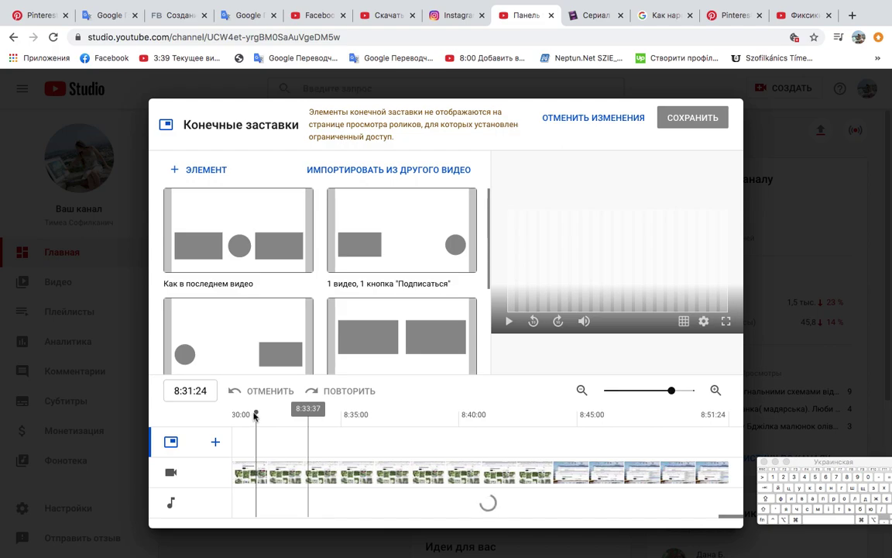
# Apply the end screen template with one video, one playlist and one "Подписаться" button.
pyautogui.moveTo(257, 414); pyautogui.dragTo(574, 429)
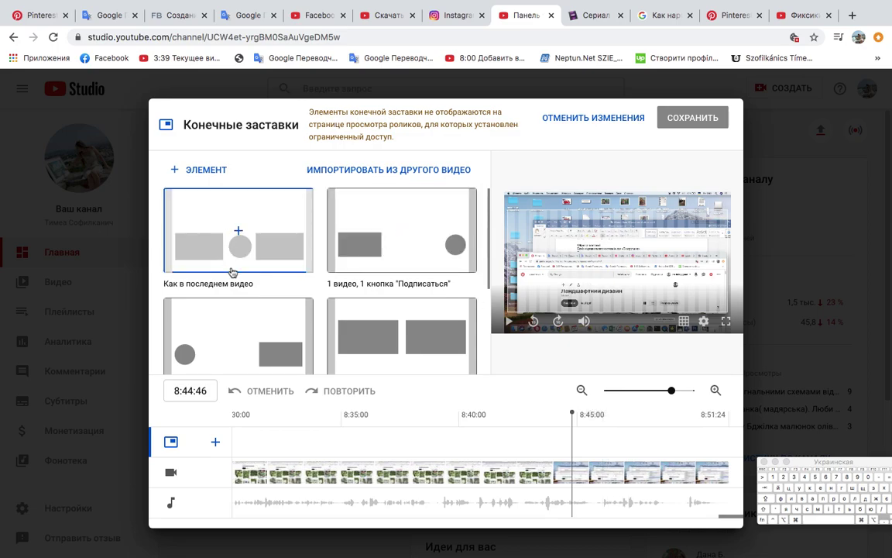
pyautogui.scroll(-5, 364, 302)
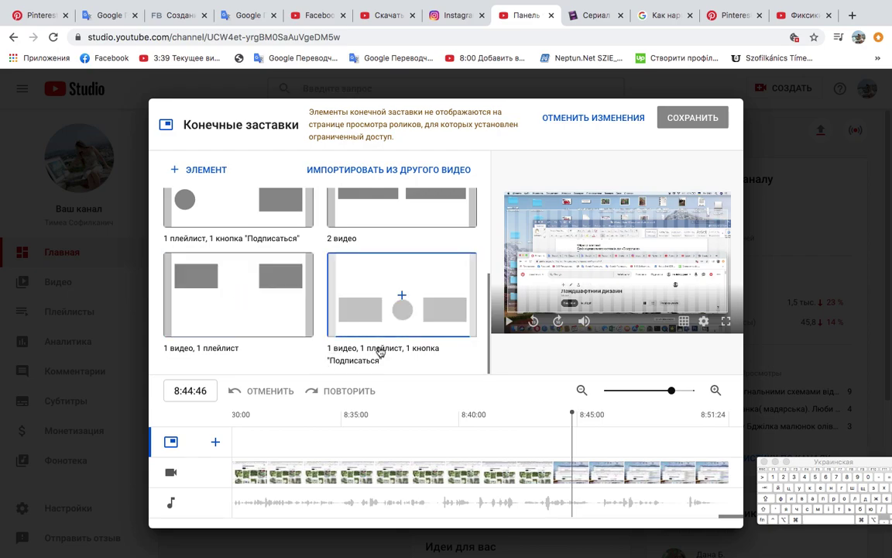
pyautogui.click(403, 298)
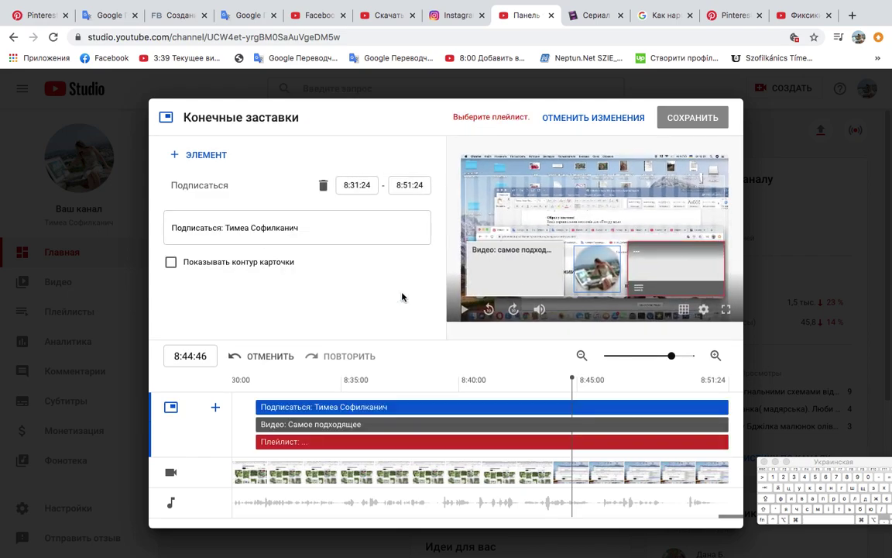
# Set the end screen's video element to always promote the newest upload, "Самое новое".
pyautogui.click(508, 269)
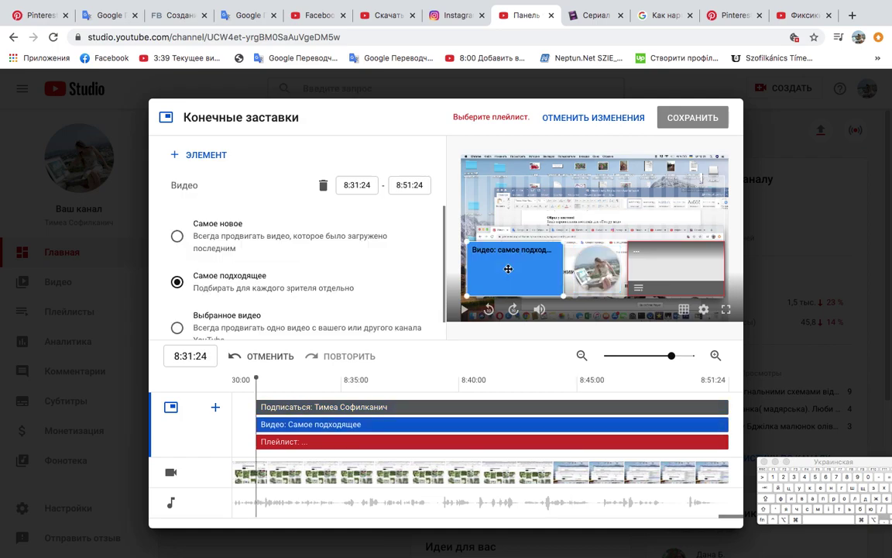
pyautogui.click(178, 239)
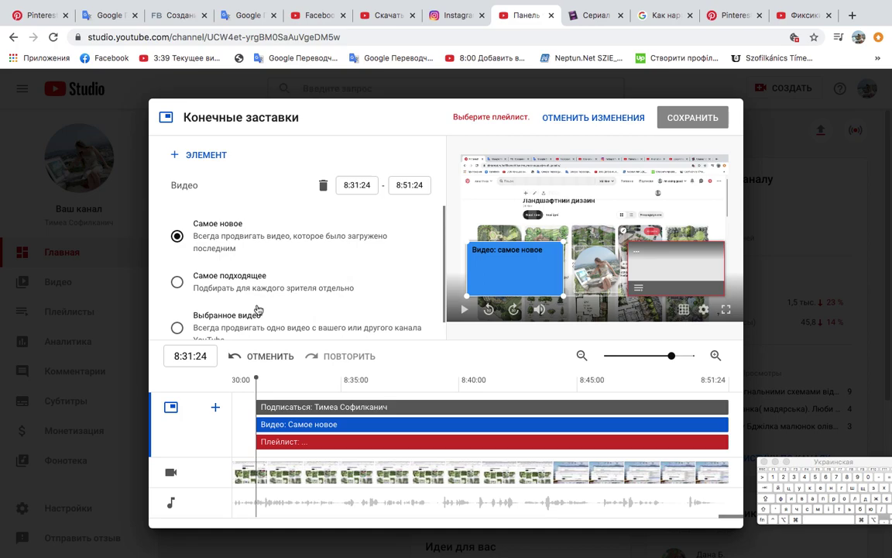
pyautogui.scroll(-1, 257, 310)
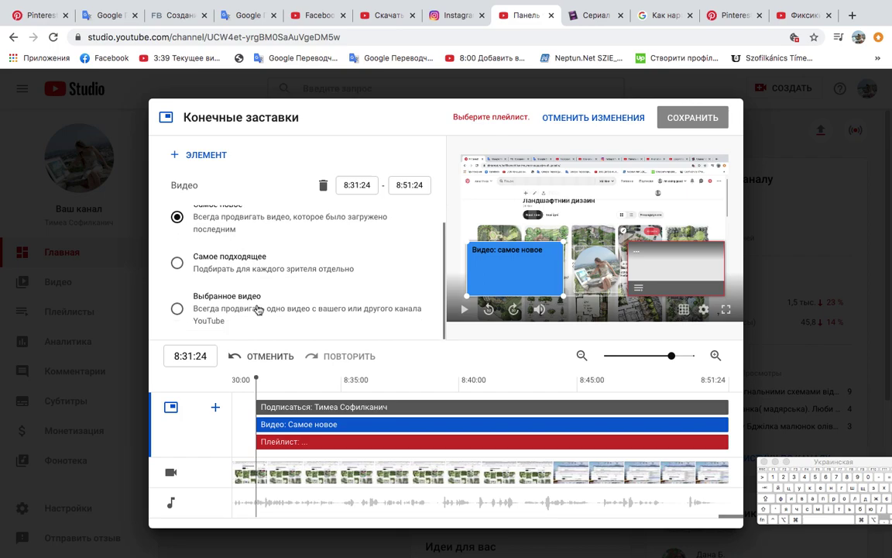
pyautogui.click(178, 309)
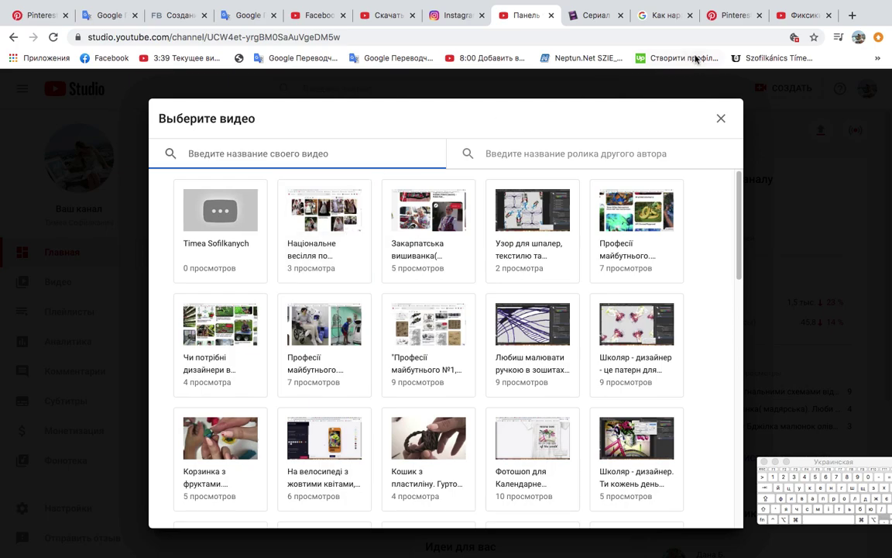
pyautogui.click(720, 120)
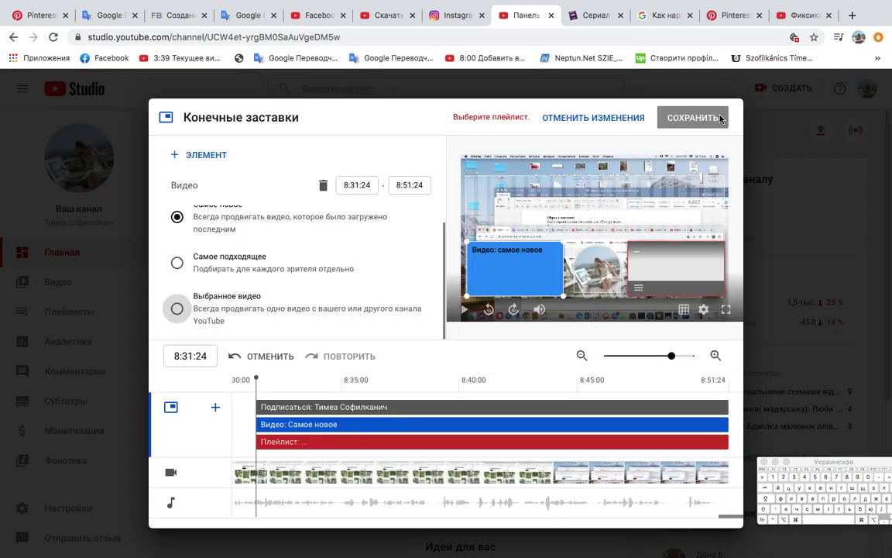
pyautogui.scroll(1, 224, 273)
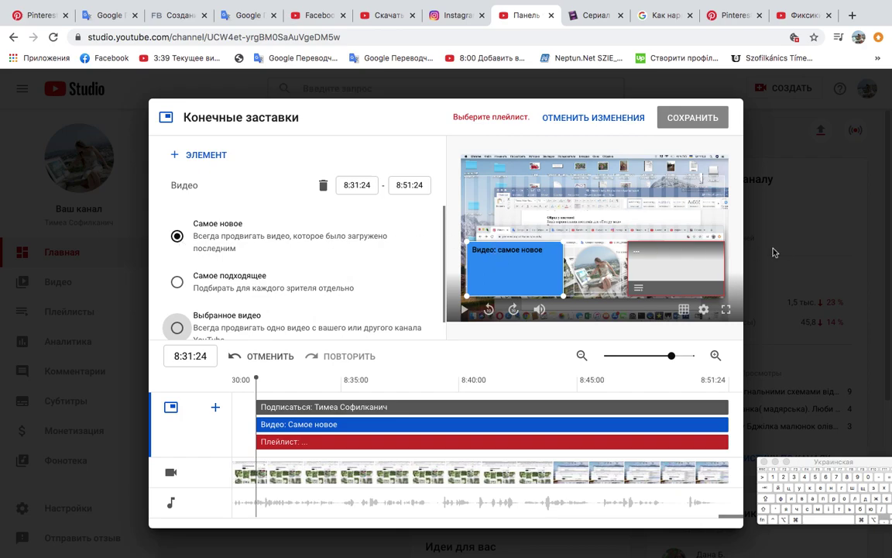
# Assign the "Календарне планування Мистецтво" playlist to the end screen's playlist element and save the end screen.
pyautogui.click(675, 266)
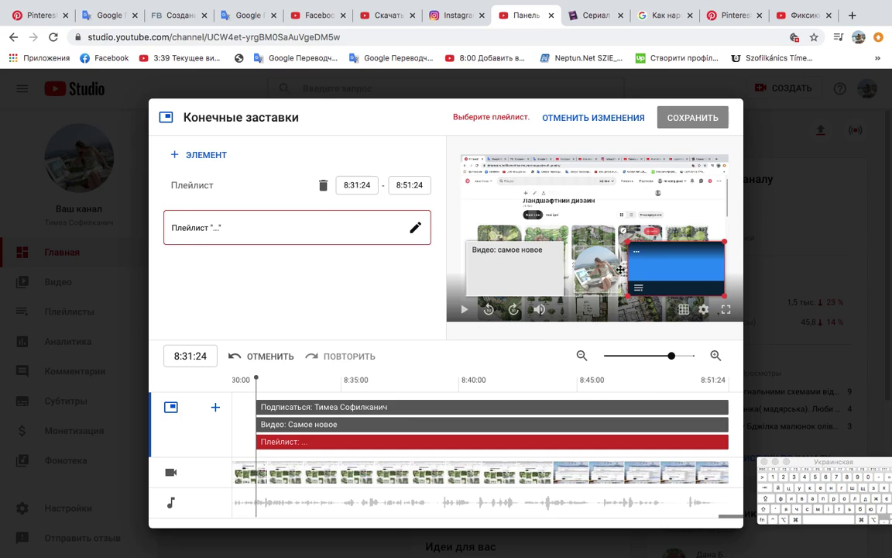
pyautogui.click(415, 228)
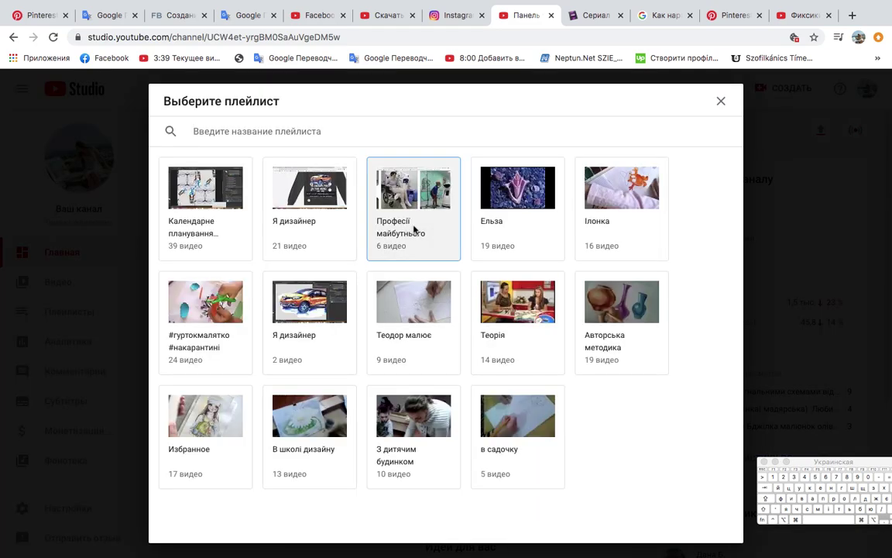
pyautogui.click(203, 202)
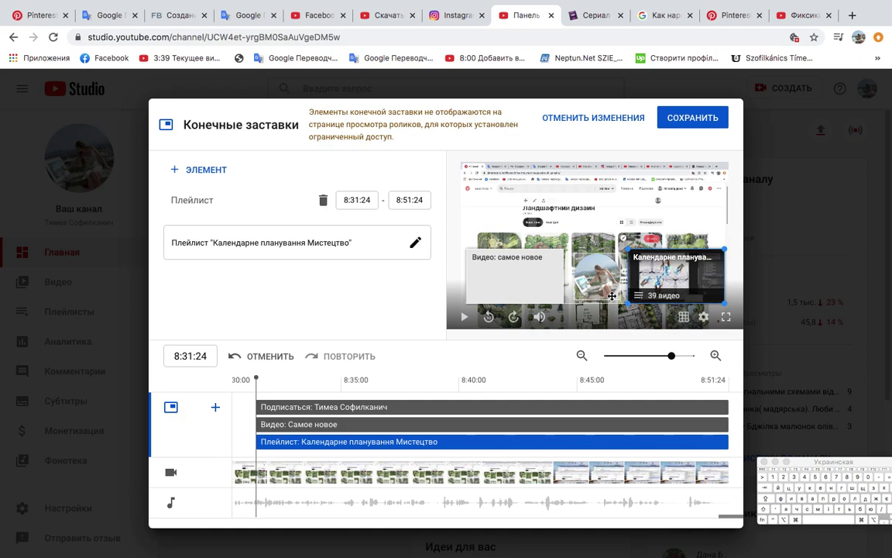
pyautogui.click(683, 118)
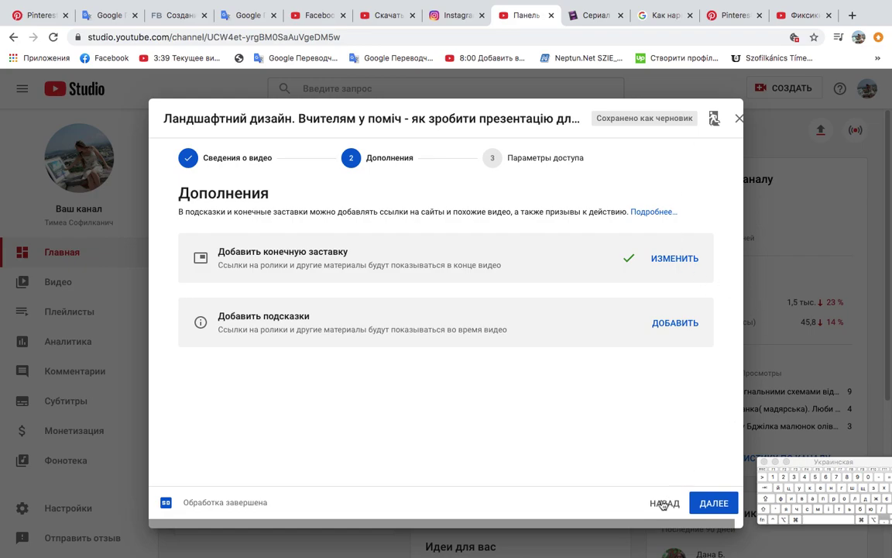
# Proceed to the access settings stage and choose scheduled publication, "Запланировать публикацию", for the video.
pyautogui.click(711, 504)
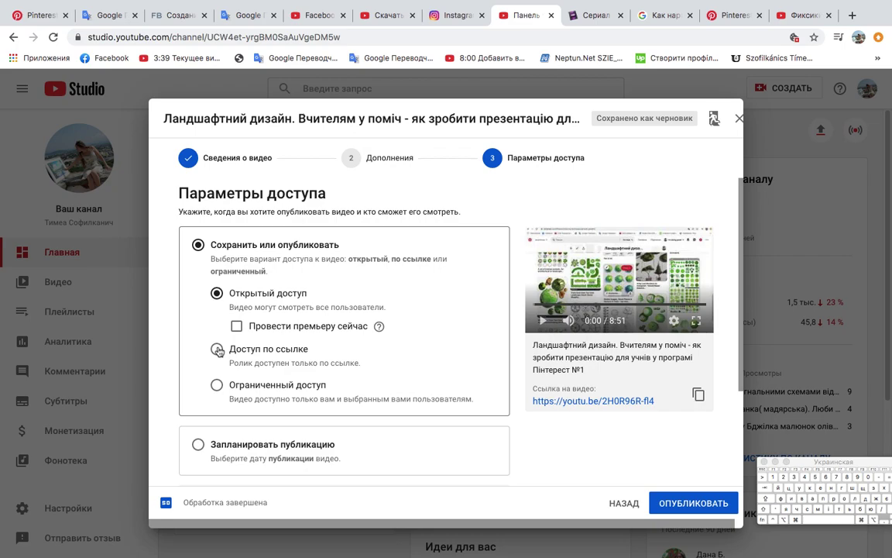
pyautogui.moveTo(90, 4)
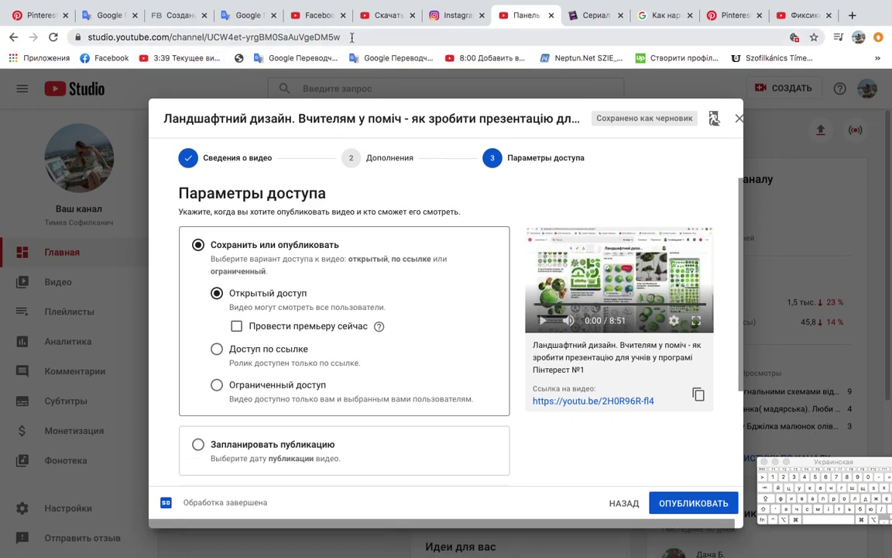
pyautogui.moveTo(81, 35); pyautogui.dragTo(360, 32)
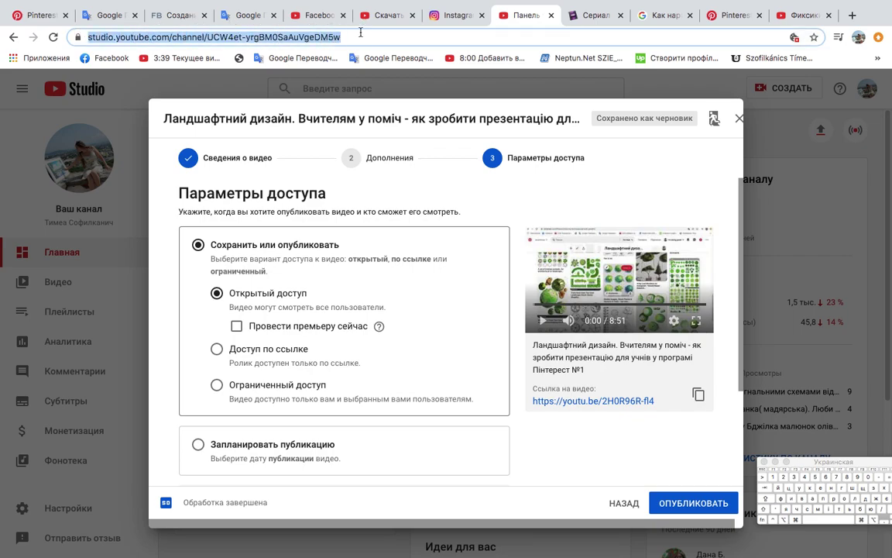
pyautogui.click(555, 205)
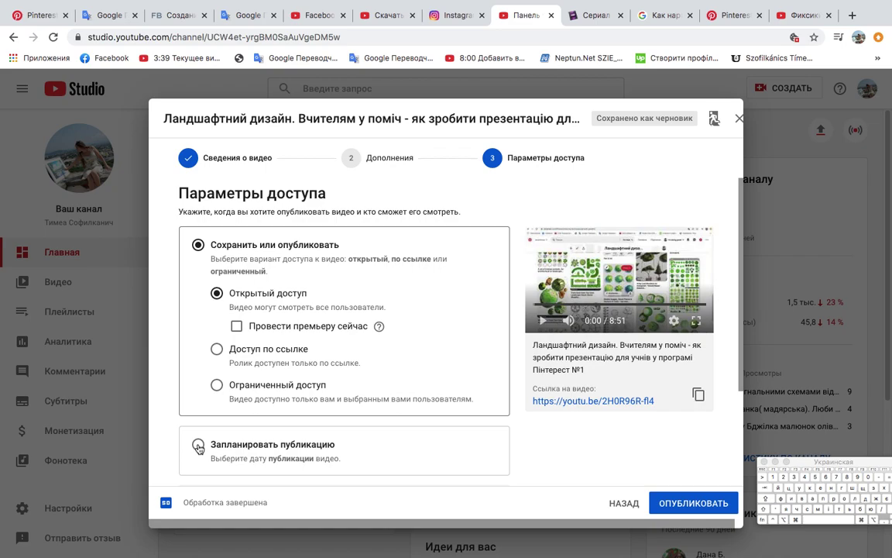
pyautogui.click(198, 445)
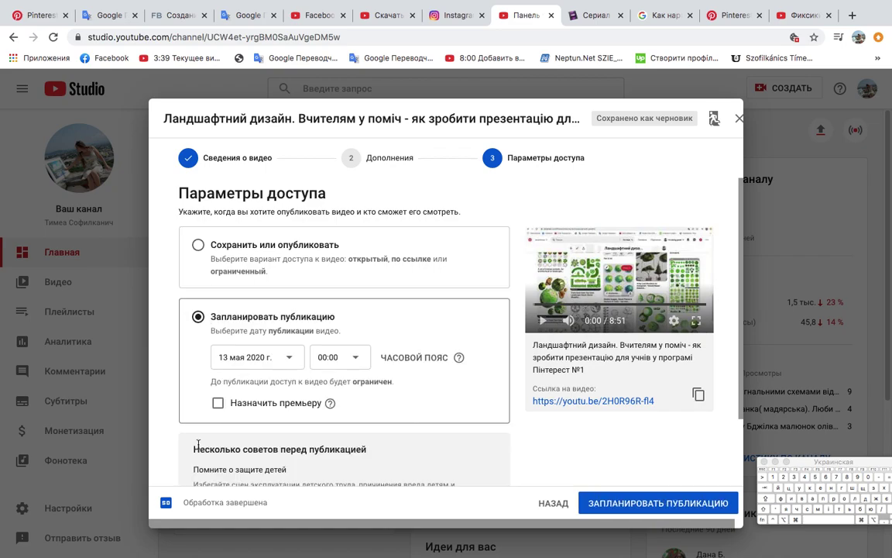
pyautogui.click(289, 359)
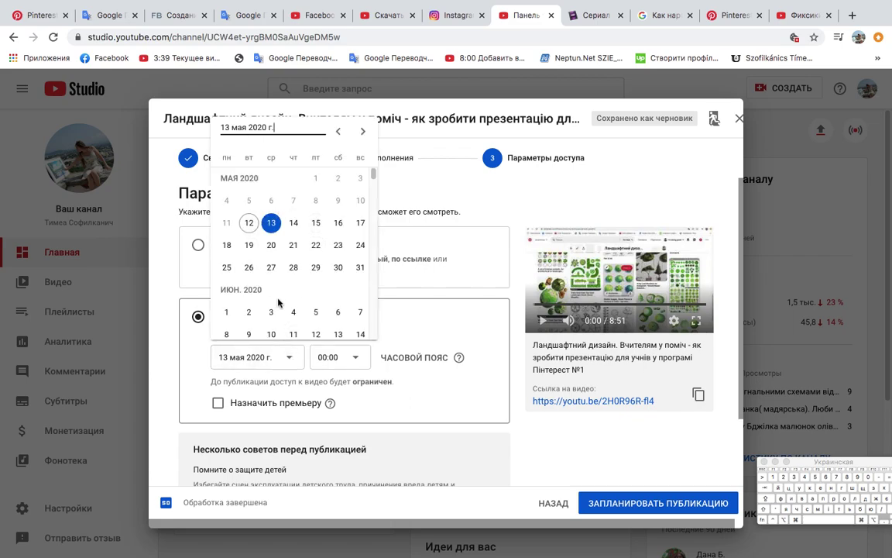
pyautogui.click(454, 384)
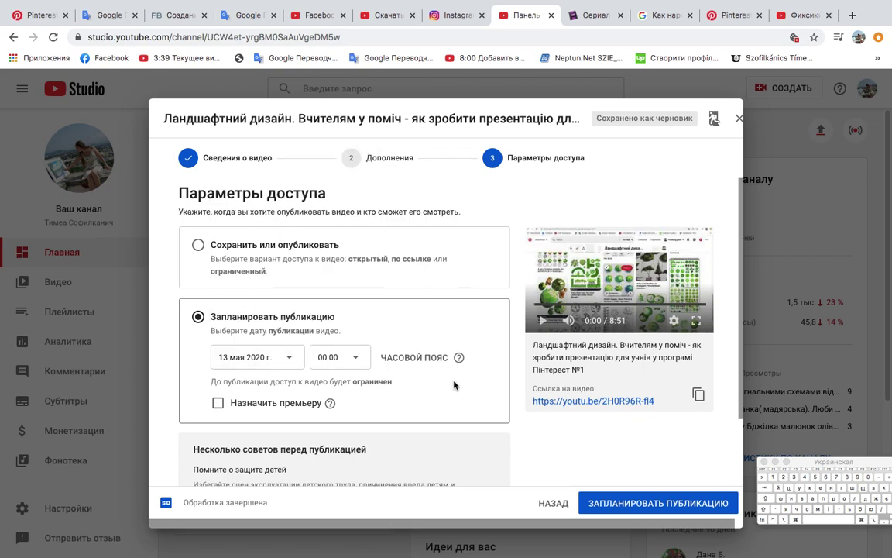
pyautogui.click(356, 359)
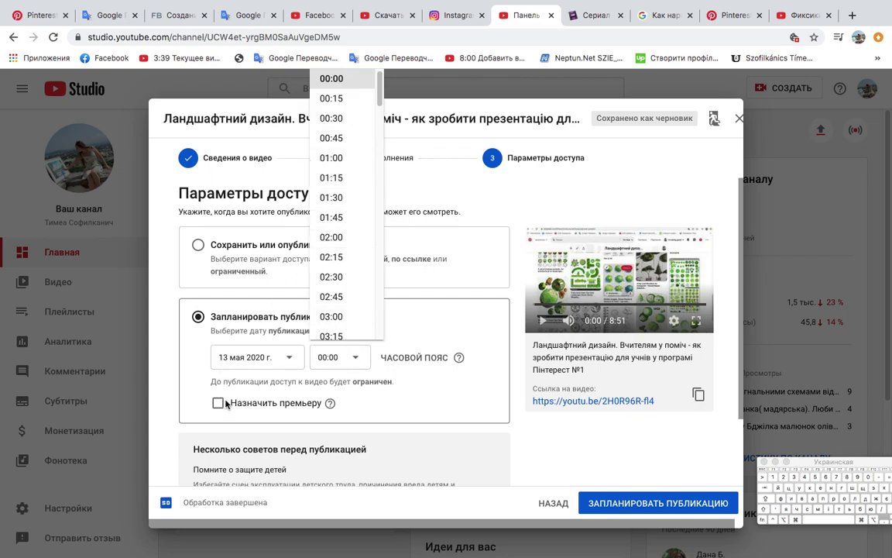
pyautogui.click(427, 384)
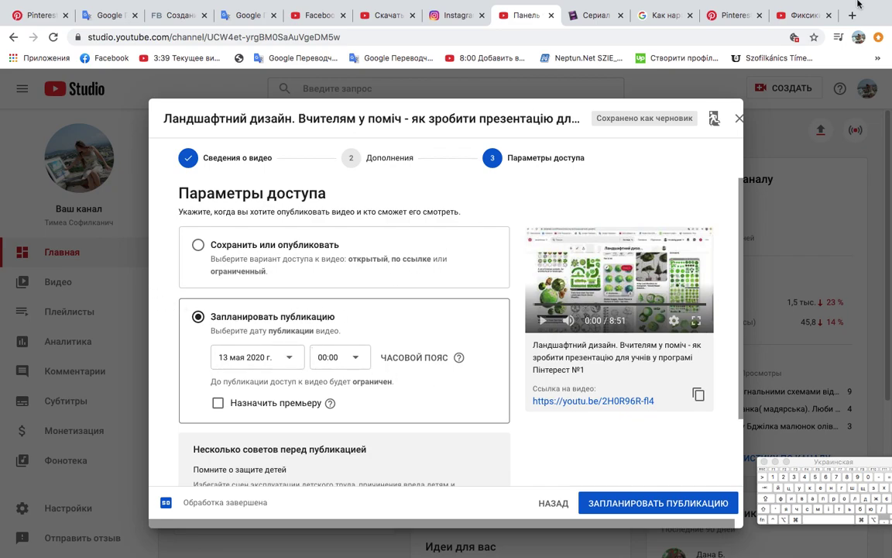
# Set the video's scheduled publication to 12 мая 2020 г. at 15:00.
pyautogui.moveTo(858, 6)
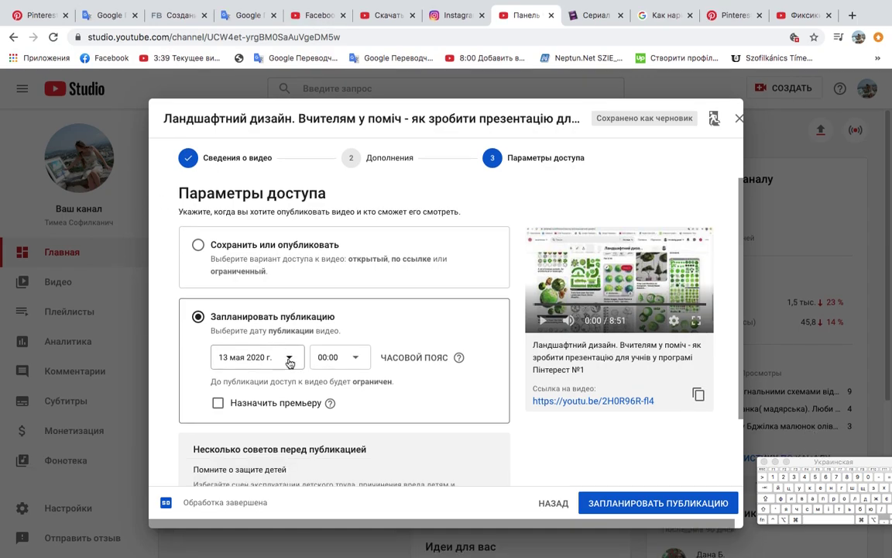
pyautogui.click(289, 360)
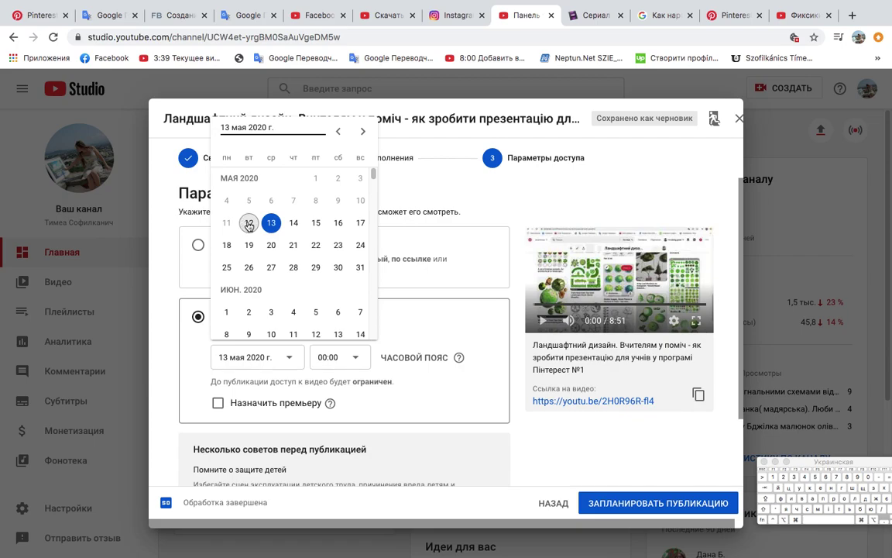
pyautogui.click(248, 223)
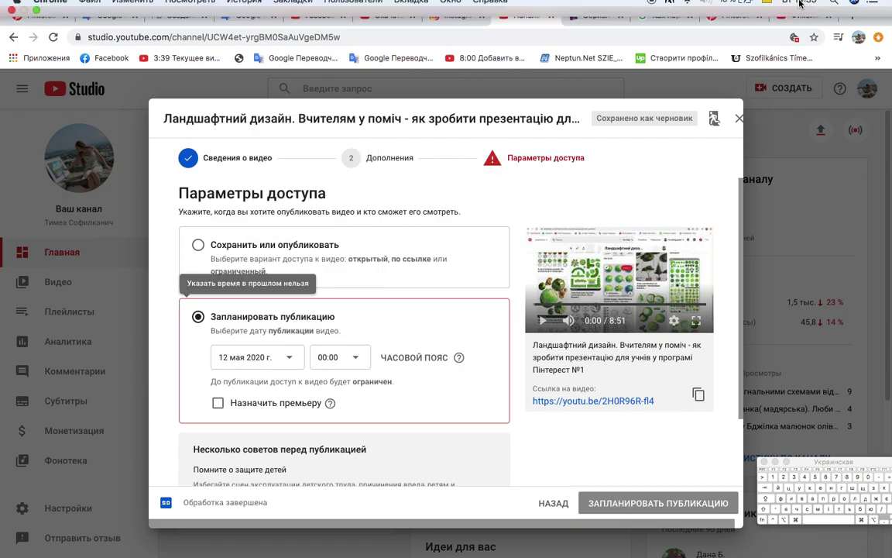
pyautogui.moveTo(825, 9)
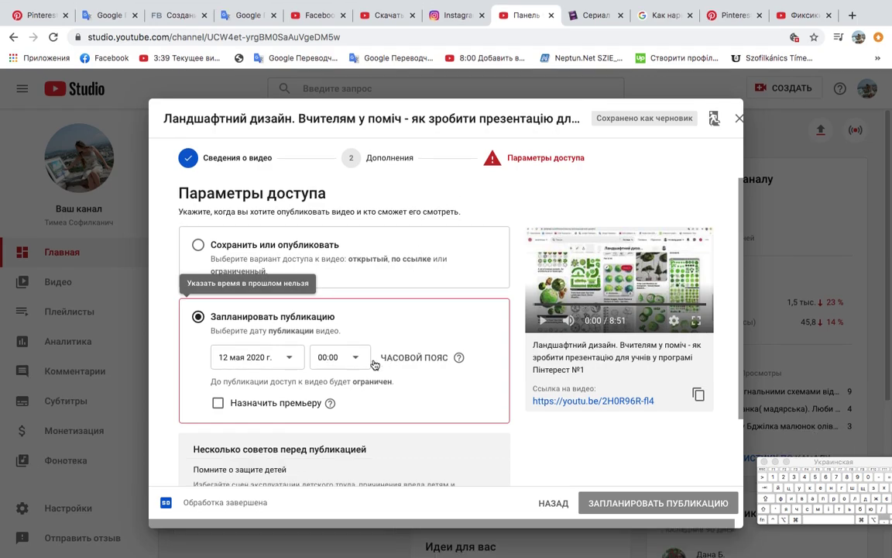
pyautogui.click(357, 362)
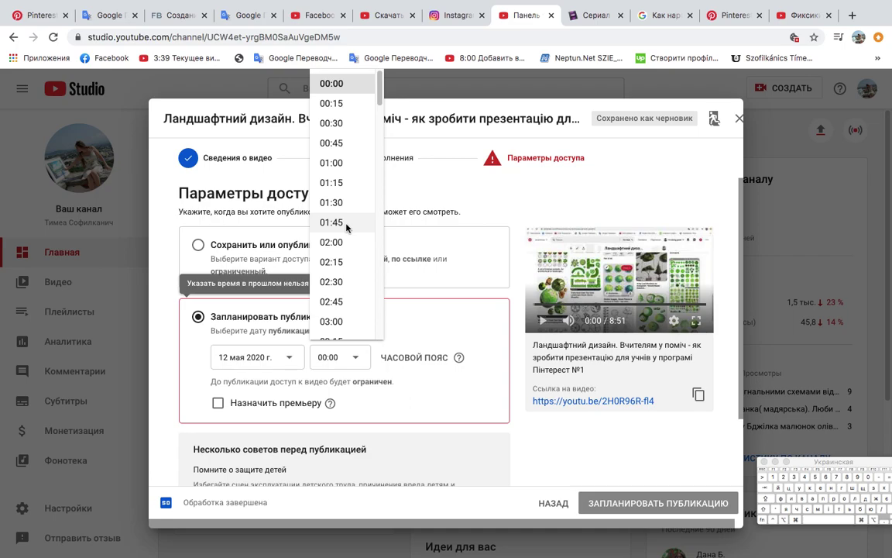
pyautogui.scroll(-3, 346, 227)
pyautogui.scroll(-14, 347, 227)
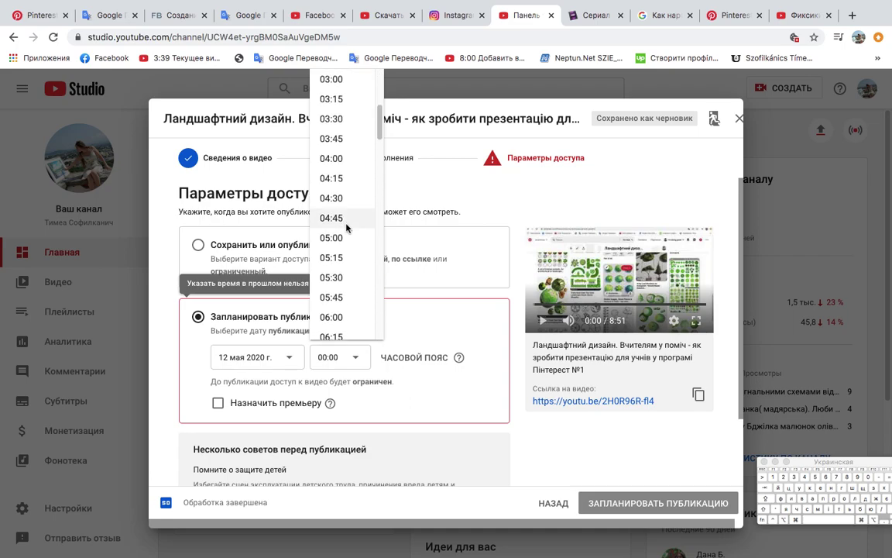
pyautogui.scroll(-17, 346, 227)
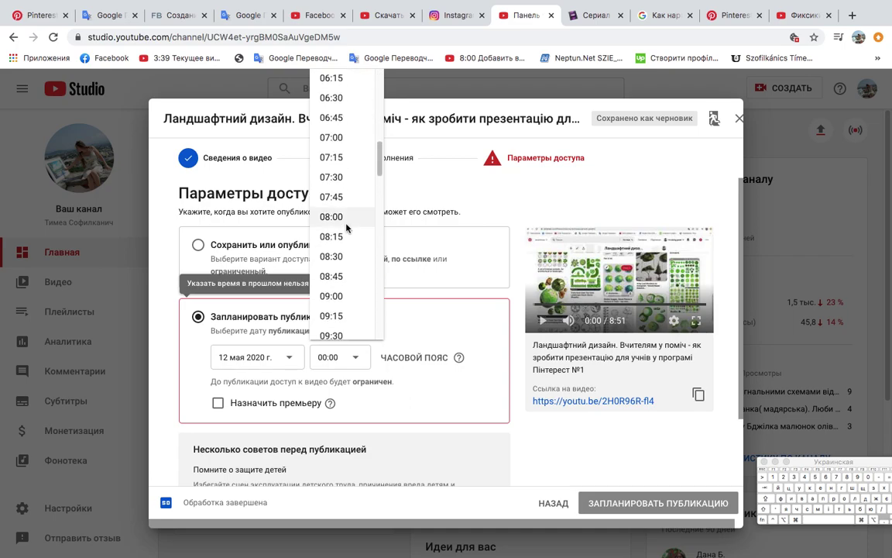
pyautogui.scroll(-13, 346, 227)
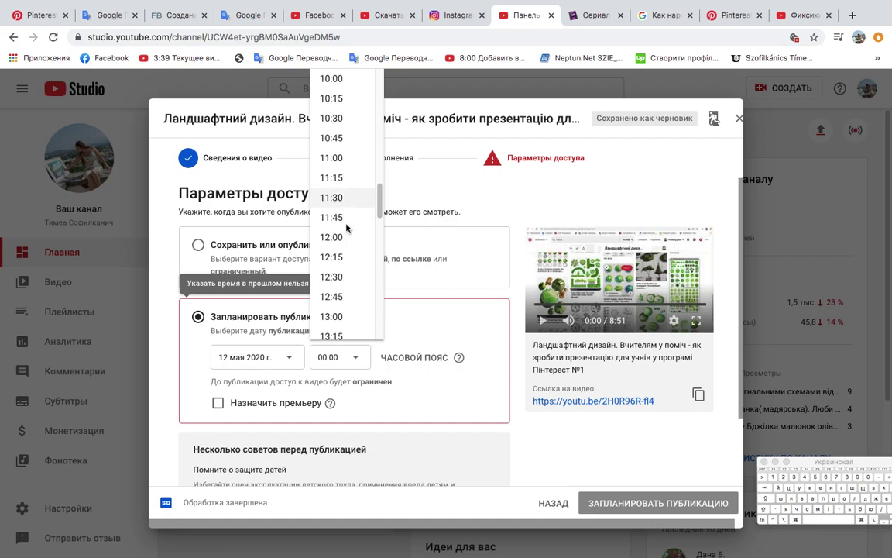
pyautogui.scroll(-5, 346, 227)
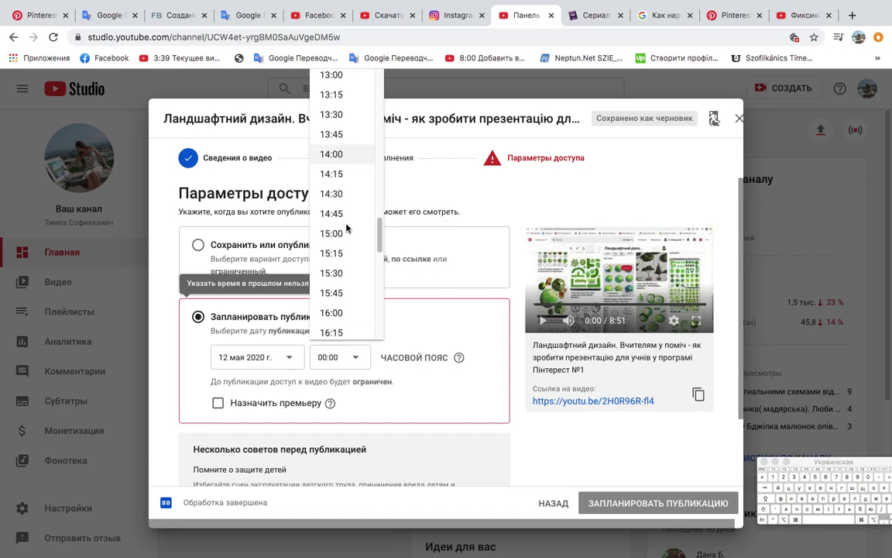
pyautogui.click(334, 234)
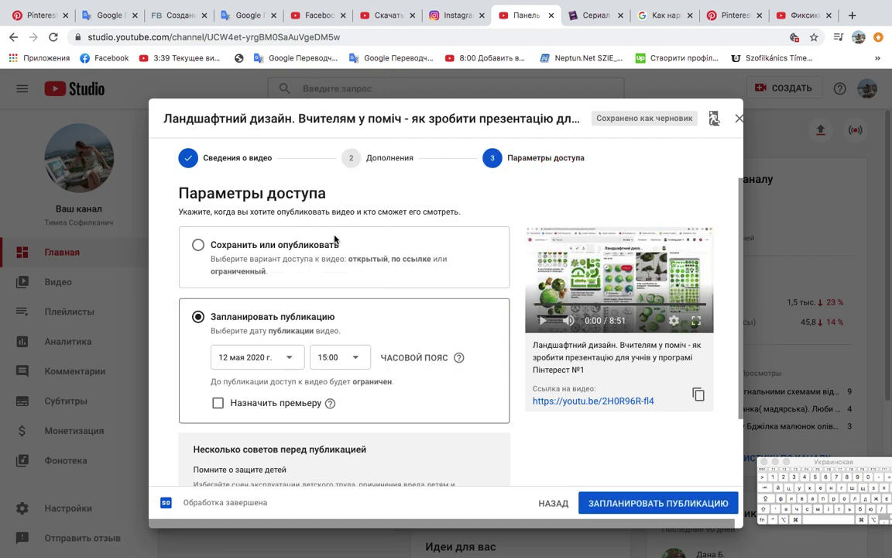
# Mark the scheduled video as a premiere and confirm the scheduled publication.
pyautogui.click(216, 402)
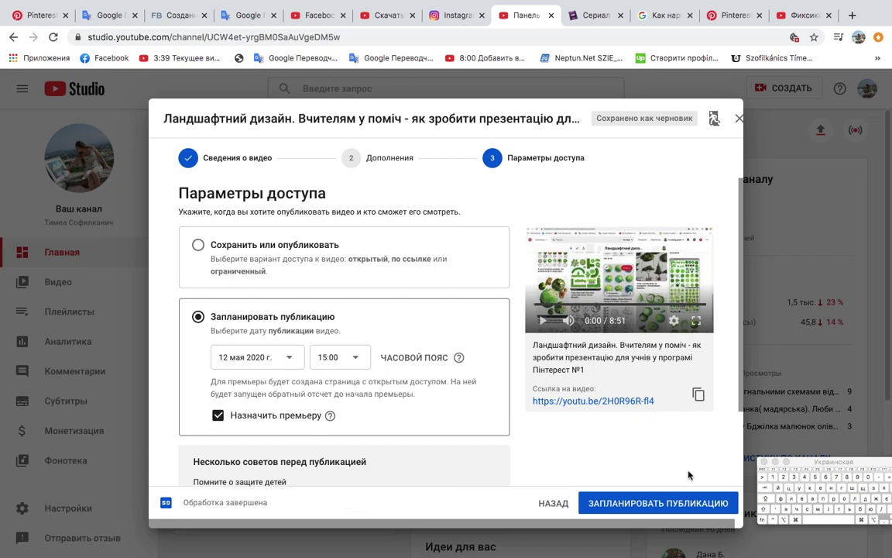
pyautogui.click(651, 503)
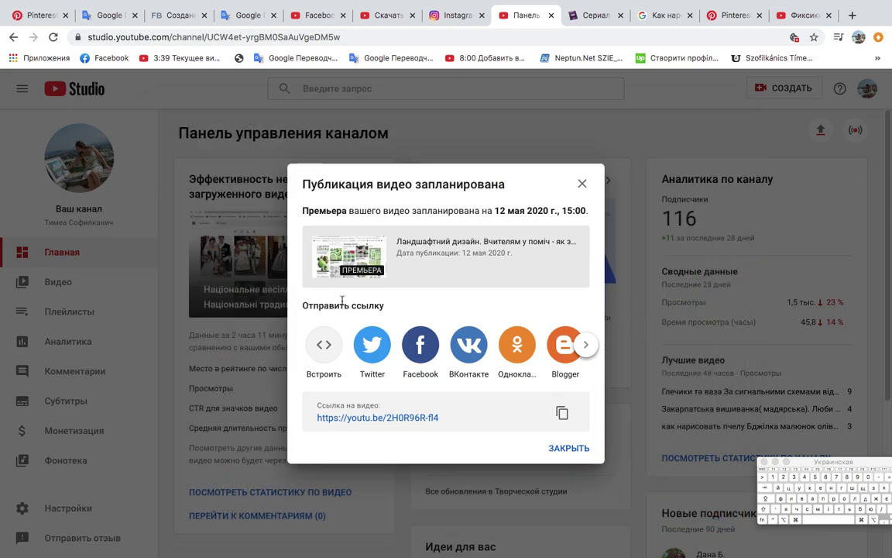
pyautogui.click(374, 350)
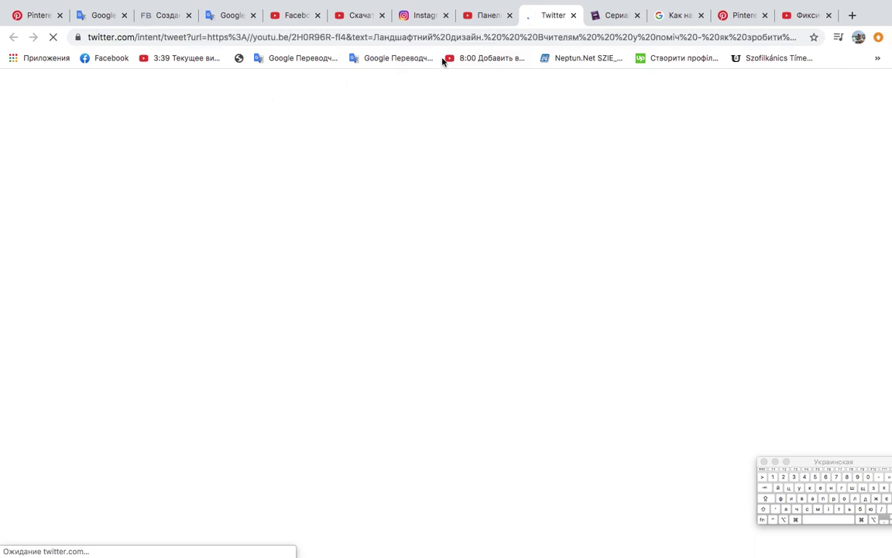
pyautogui.moveTo(522, 5)
pyautogui.click(573, 17)
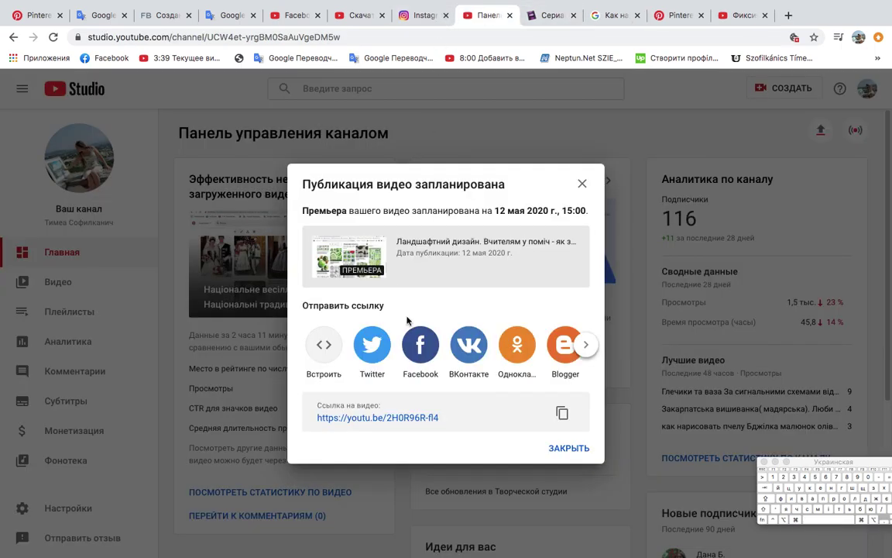
# Share the scheduled video on Facebook to a friend's timeline and start entering the friend's name.
pyautogui.click(420, 356)
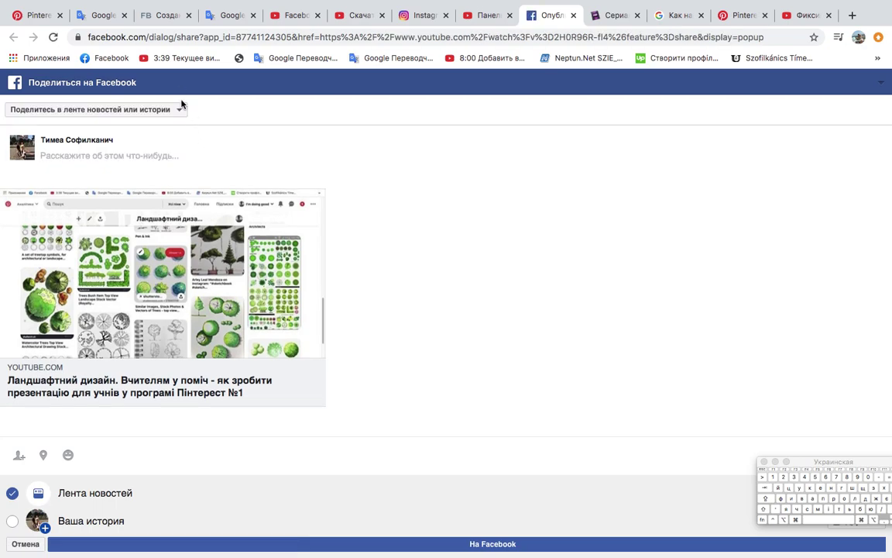
pyautogui.click(181, 114)
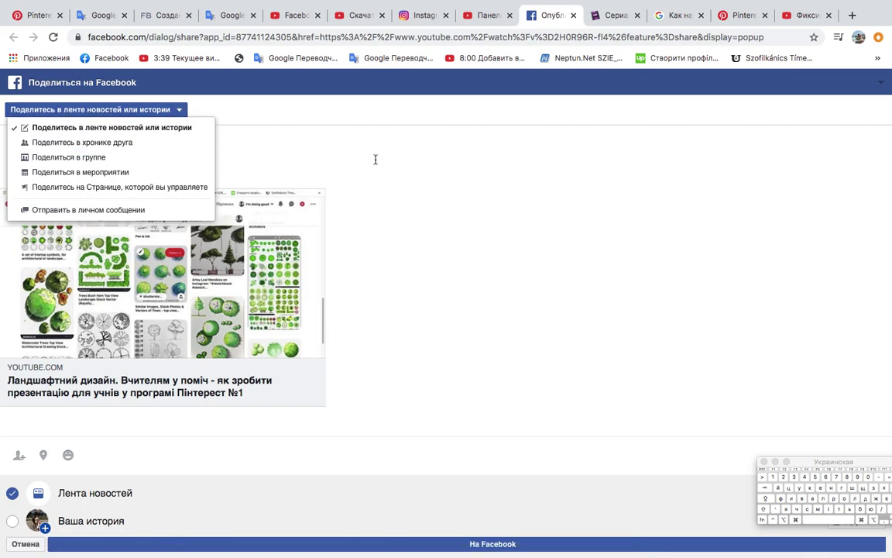
pyautogui.click(160, 147)
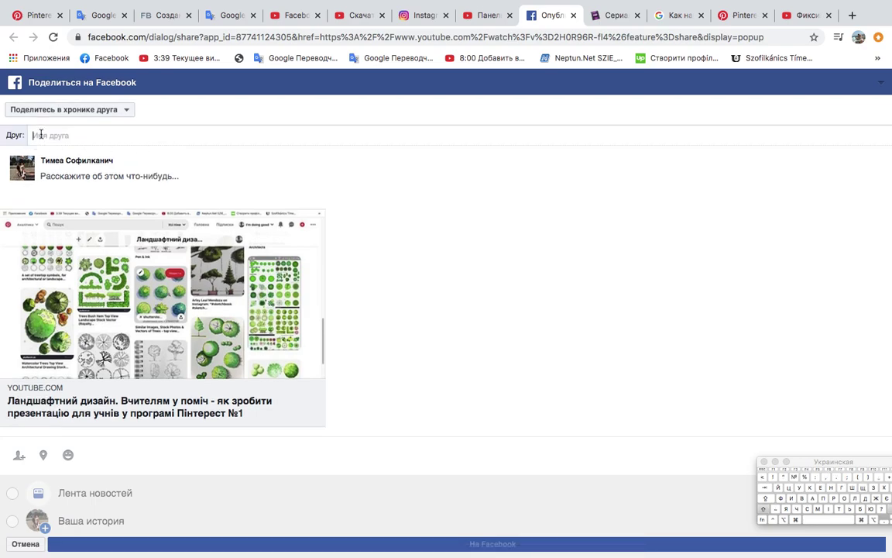
pyautogui.press('shift')
pyautogui.write('Р')
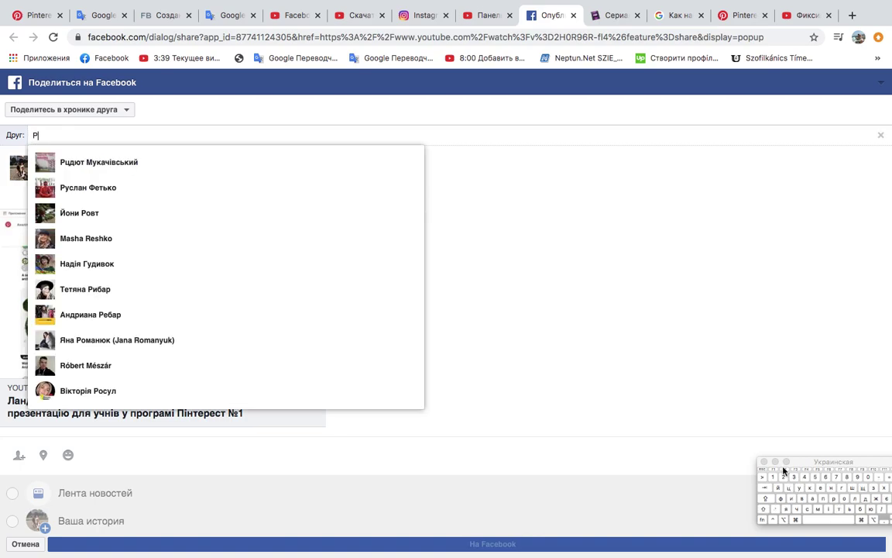